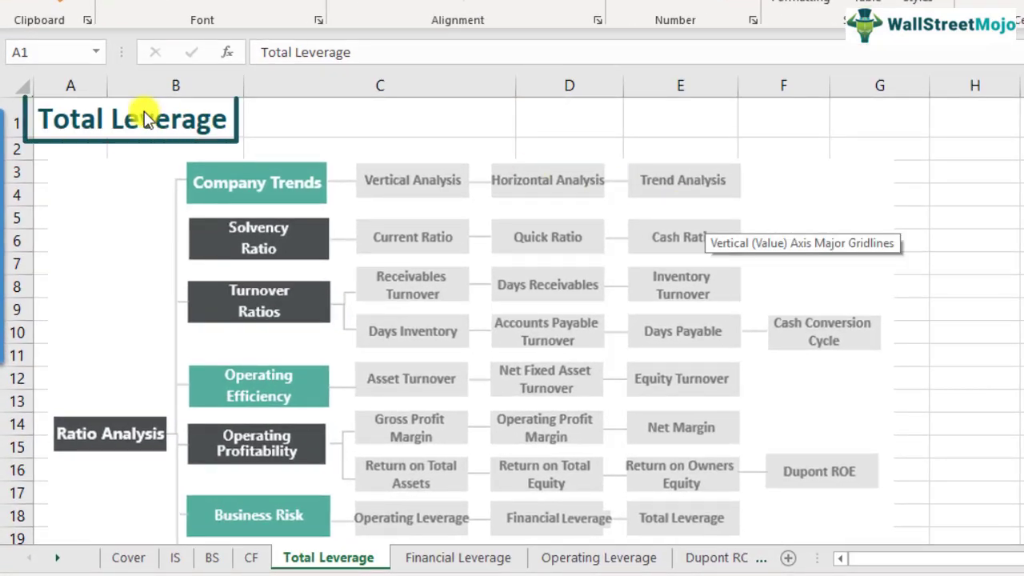
# Move Company A's % change in Sales and Degree of Operating Leverage rows up one row, into C51:E52
pyautogui.scroll(-2, 148, 163)
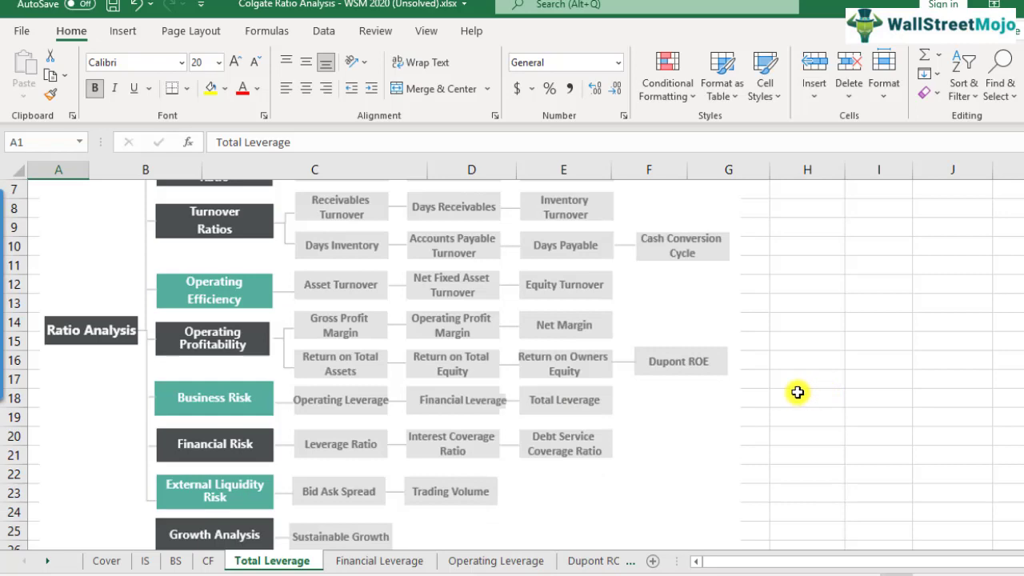
pyautogui.scroll(-1, 956, 352)
pyautogui.scroll(-4, 797, 392)
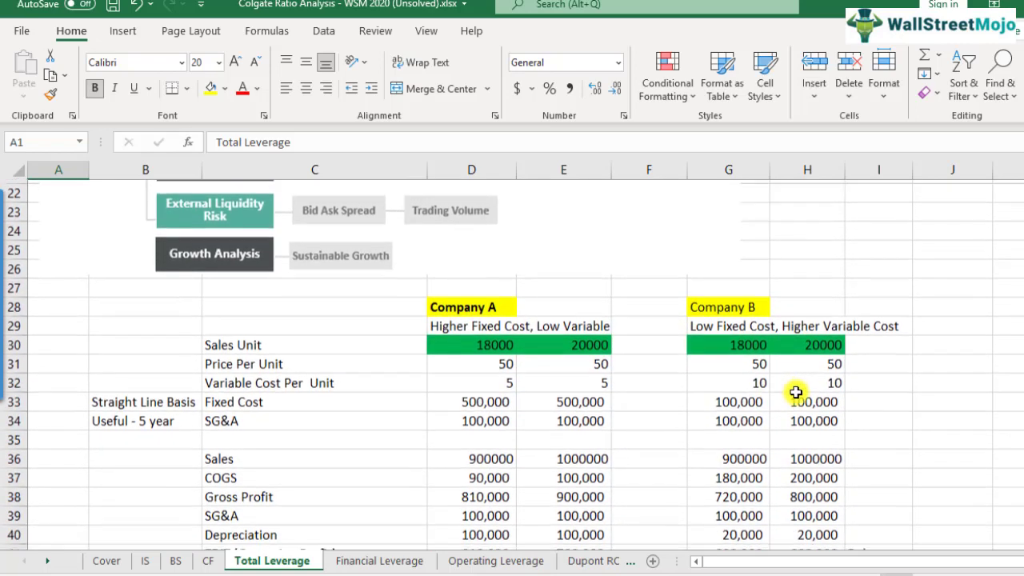
pyautogui.scroll(-1, 797, 392)
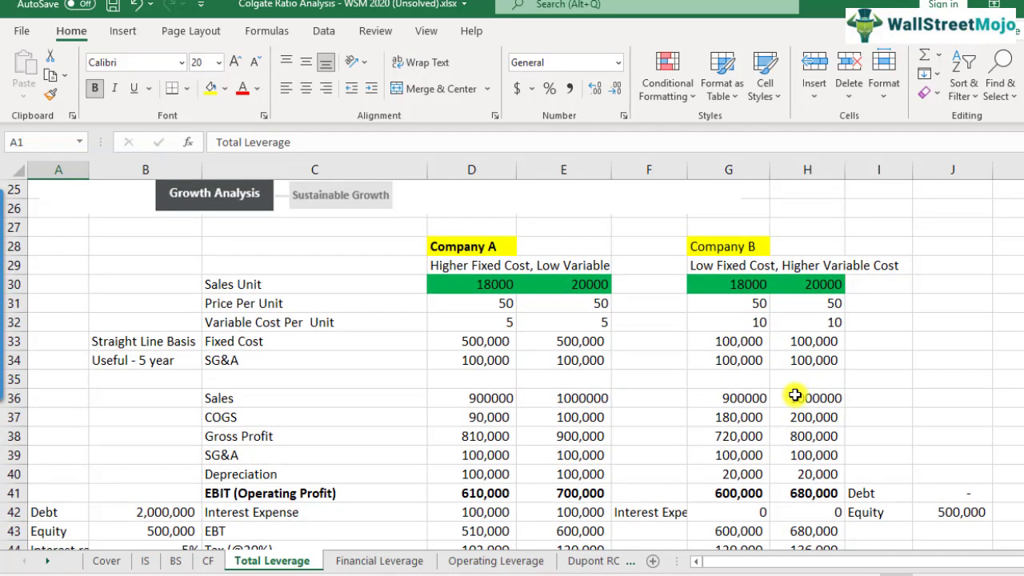
pyautogui.scroll(-1, 796, 395)
pyautogui.scroll(-3, 796, 394)
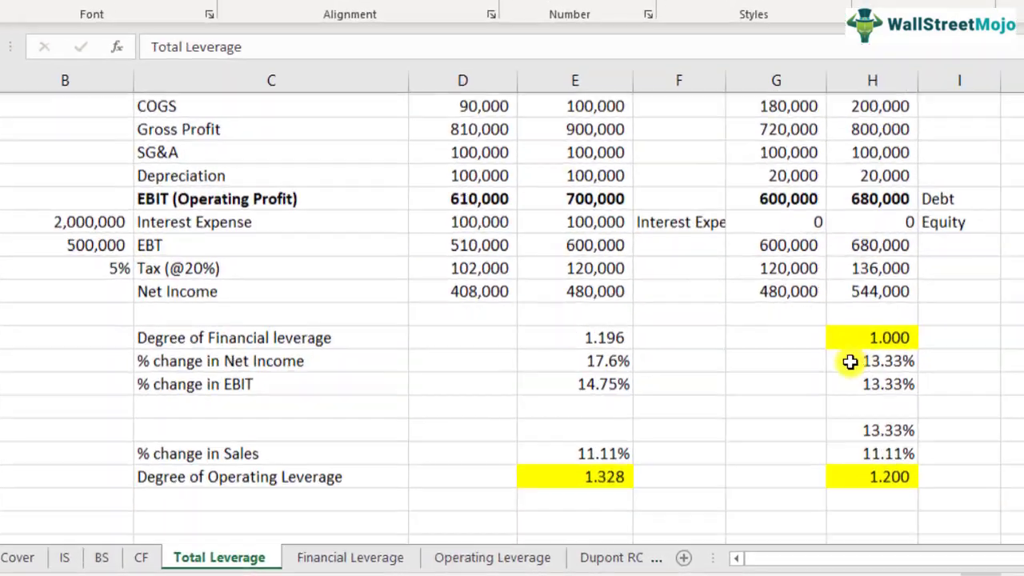
pyautogui.moveTo(280, 474); pyautogui.dragTo(478, 491)
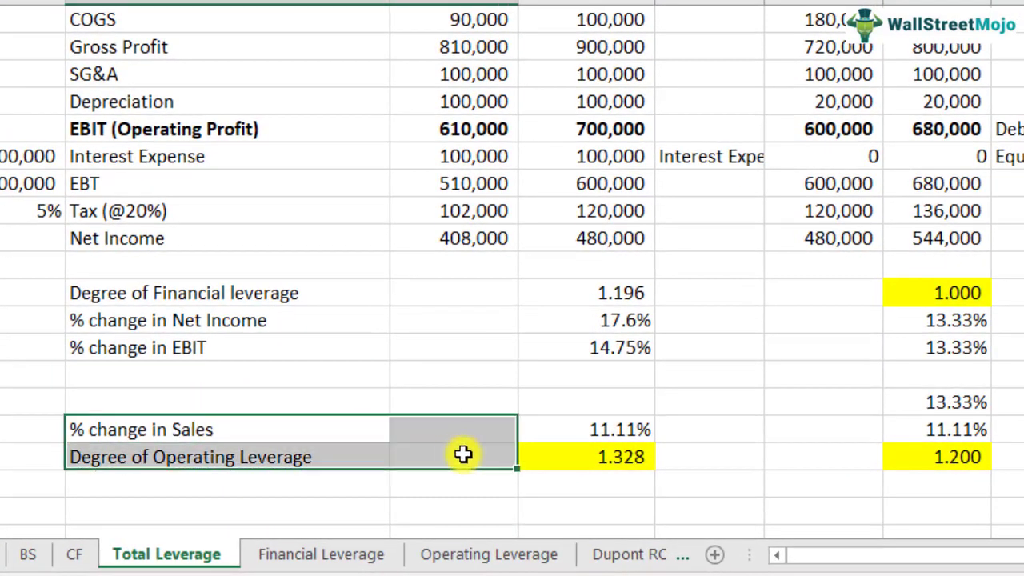
pyautogui.moveTo(465, 454); pyautogui.dragTo(555, 457)
pyautogui.hotkey('ctrl', 'x')
pyautogui.click(263, 400)
pyautogui.hotkey('ctrl', 'v')
# Inspect Company A's Degree of Operating Leverage formula in E52
pyautogui.scroll(1, 411, 450)
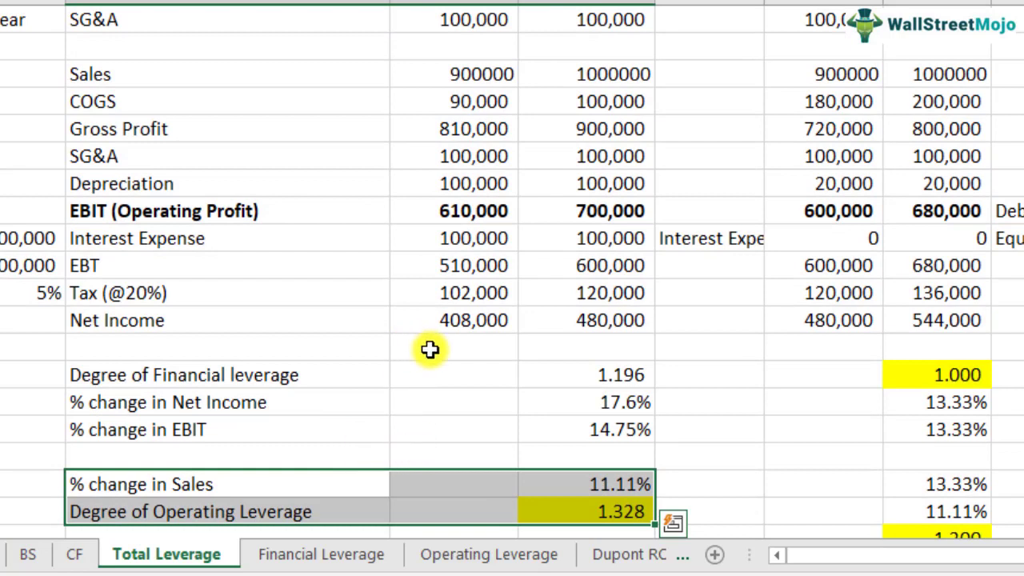
pyautogui.doubleClick(599, 512)
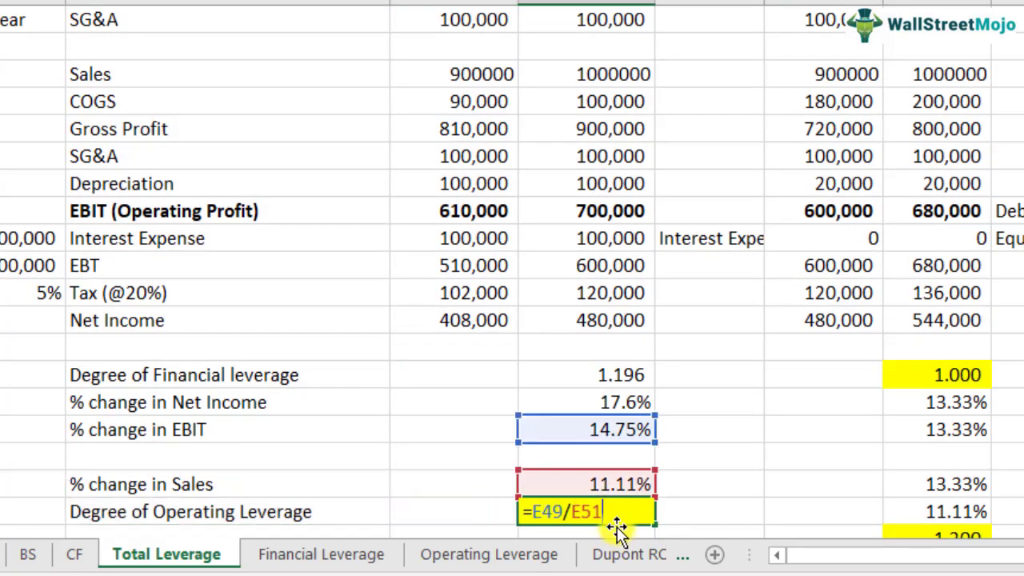
pyautogui.press('Escape')
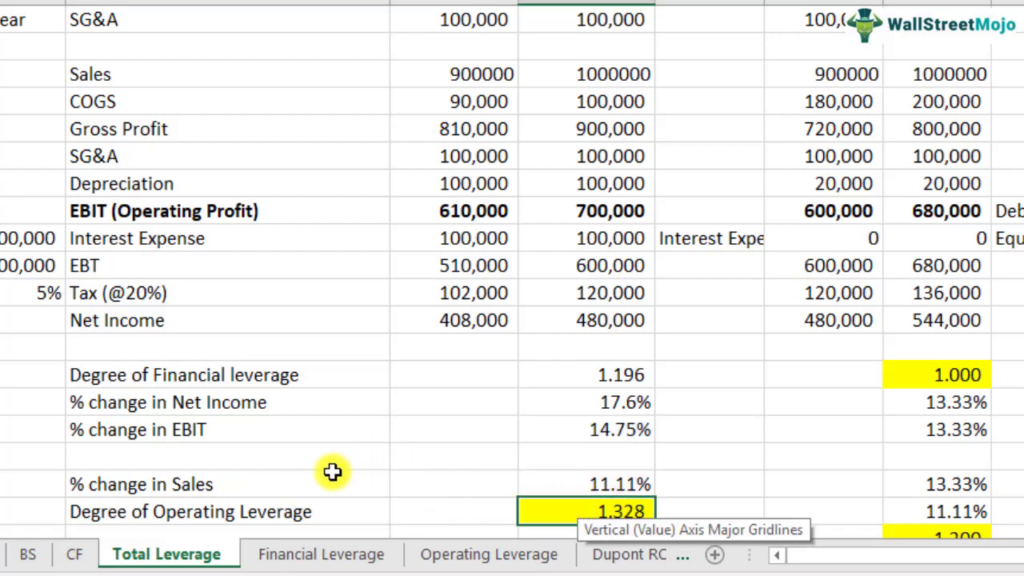
# Highlight Company A's EBIT, Sales and Net Income rows in yellow across columns C to E
pyautogui.click(264, 211)
pyautogui.click(401, 215)
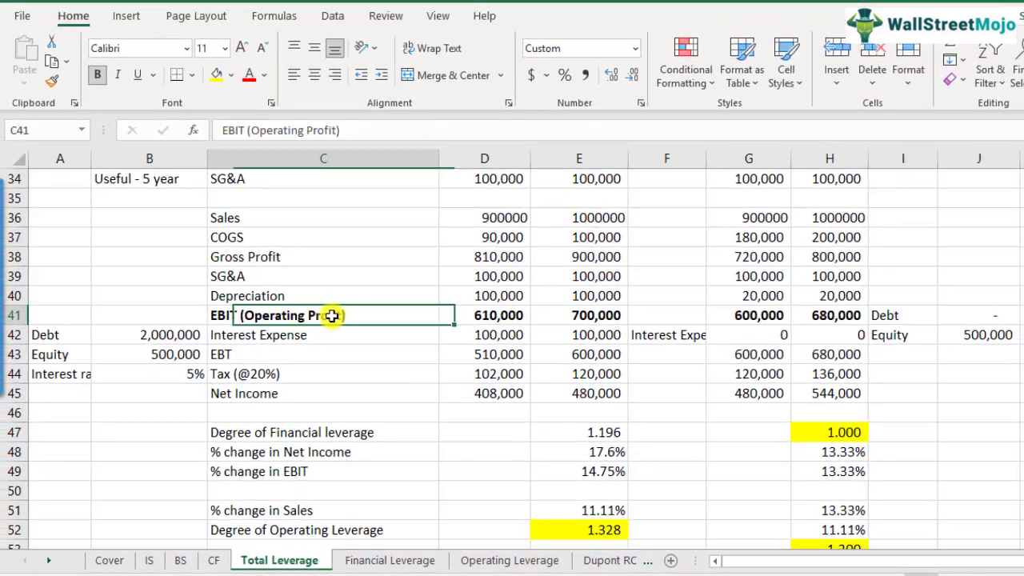
pyautogui.moveTo(346, 216); pyautogui.dragTo(636, 221)
pyautogui.click(215, 75)
pyautogui.moveTo(240, 218); pyautogui.dragTo(612, 217)
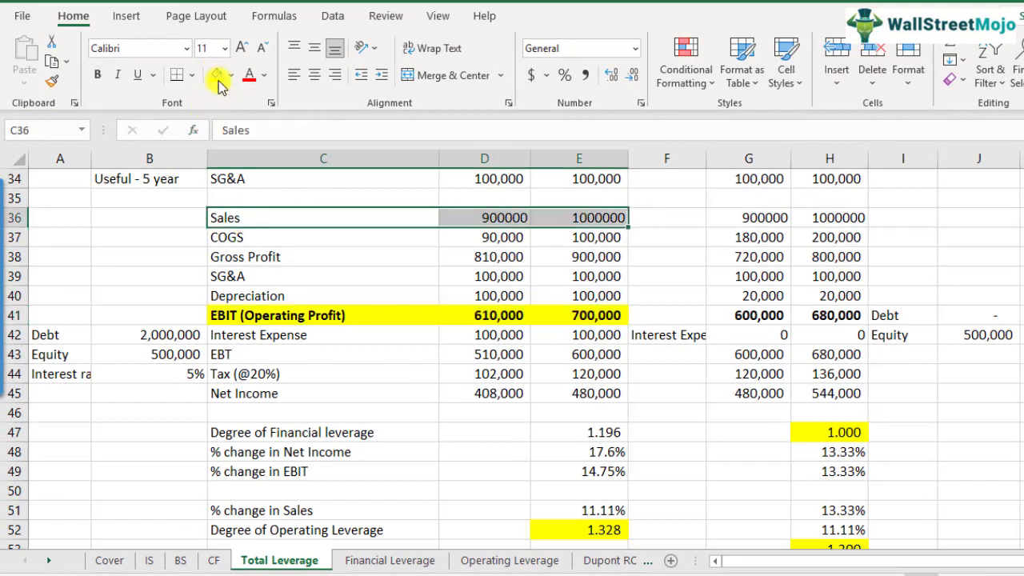
pyautogui.click(216, 75)
pyautogui.moveTo(272, 392); pyautogui.dragTo(560, 394)
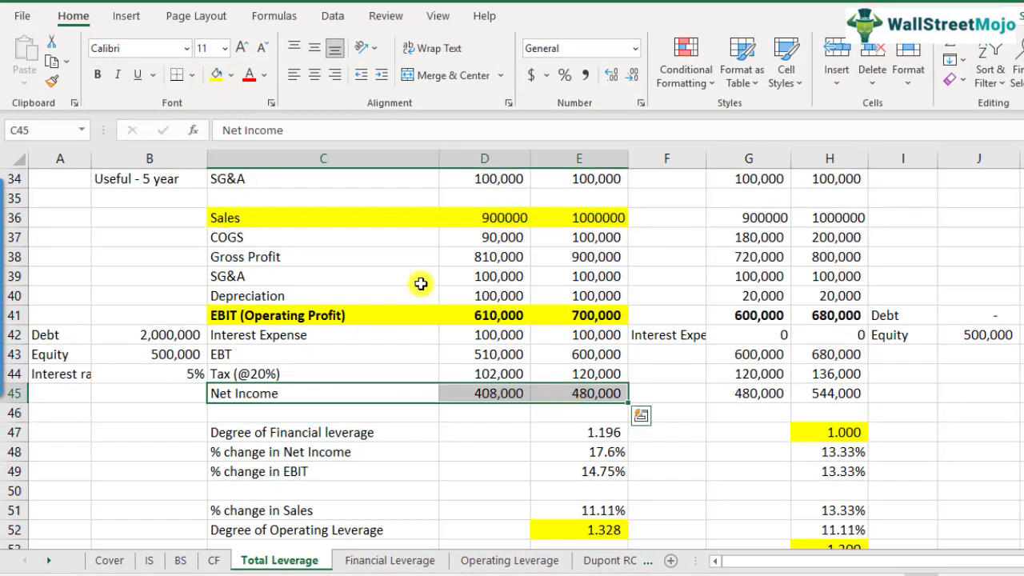
pyautogui.click(217, 75)
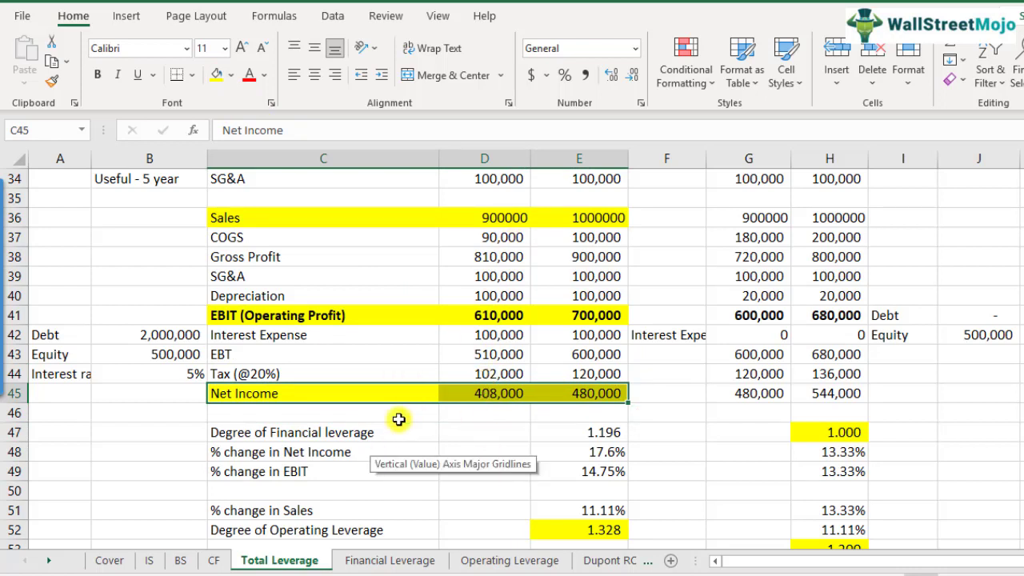
# Examine the Sales-to-EBIT rows together with the formula for Company A's Degree of Operating Leverage
pyautogui.click(316, 222)
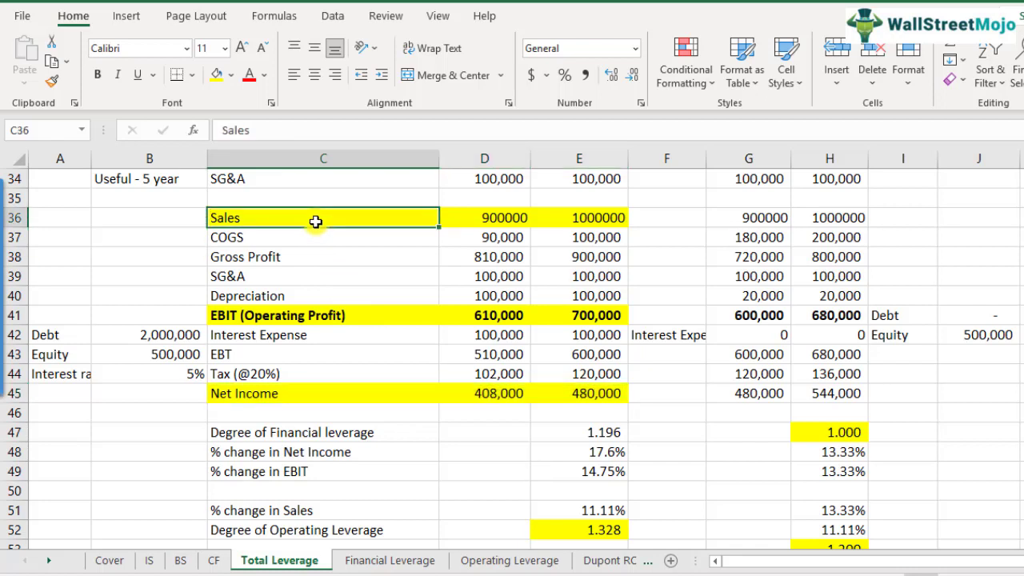
pyautogui.moveTo(316, 221); pyautogui.dragTo(306, 312)
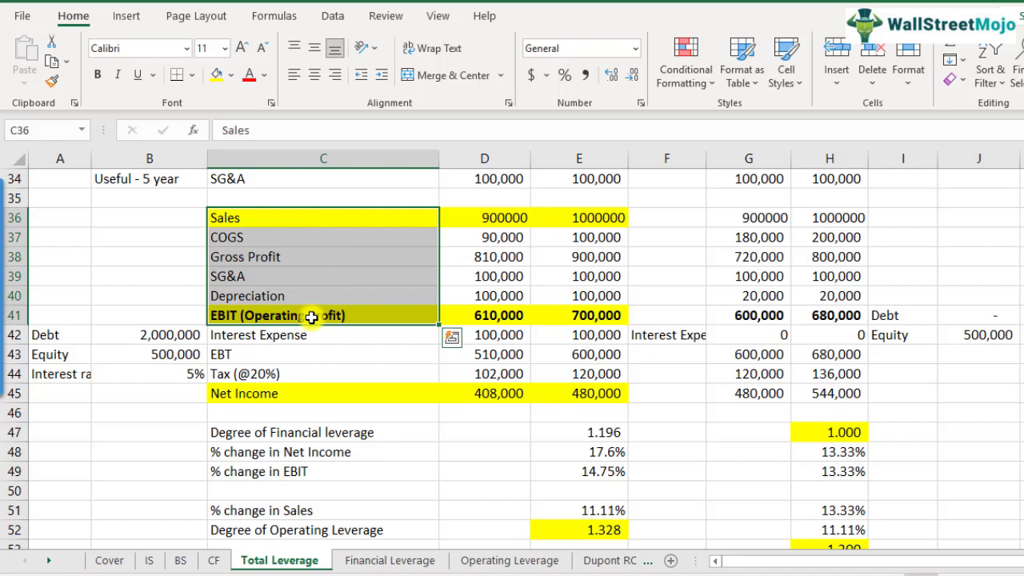
pyautogui.doubleClick(583, 532)
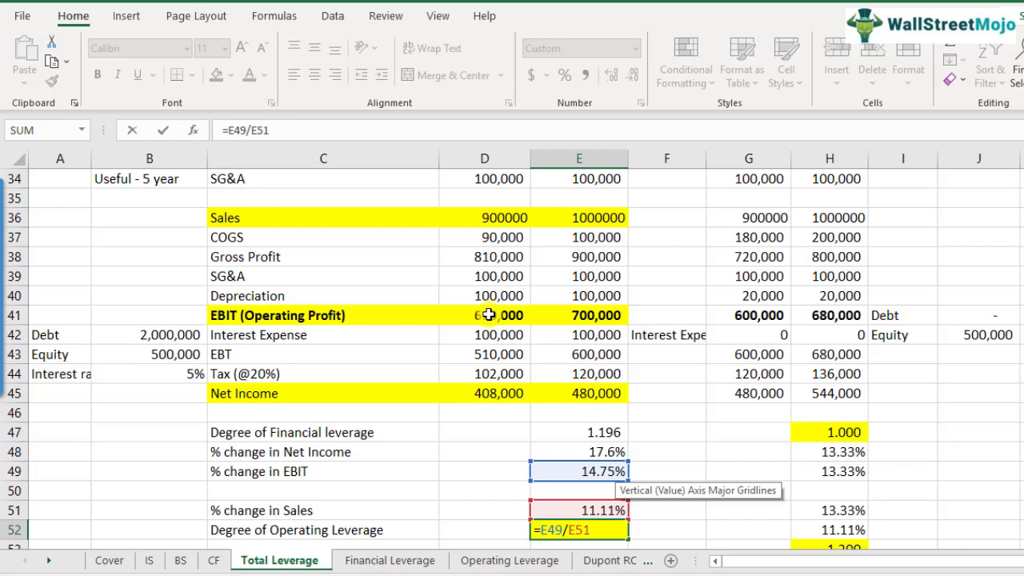
pyautogui.hotkey('ctrl', 'Return')
# Label the Sales-to-EBIT section "Operating leverage" in cell B38
pyautogui.click(144, 265)
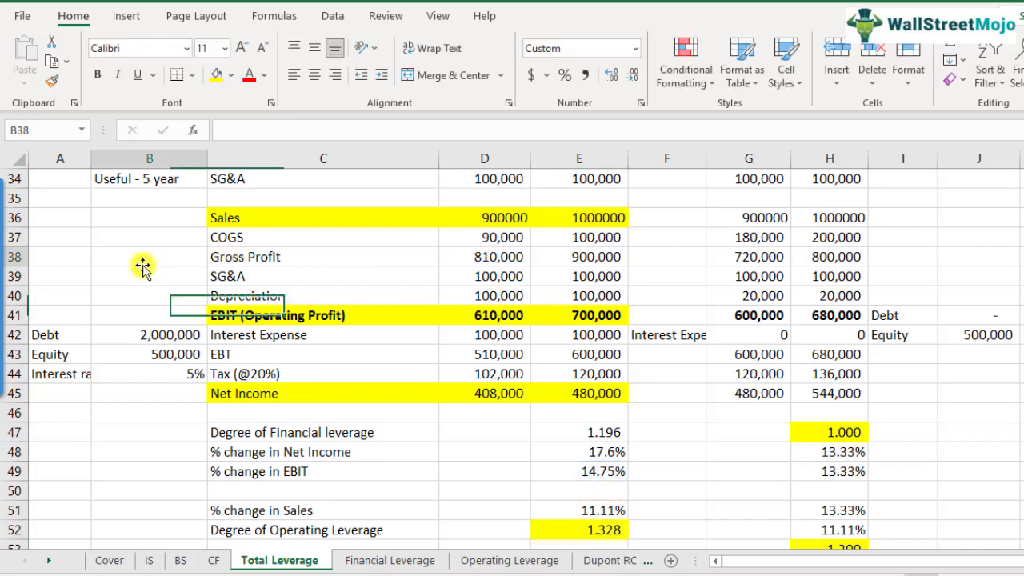
pyautogui.write('Operating')
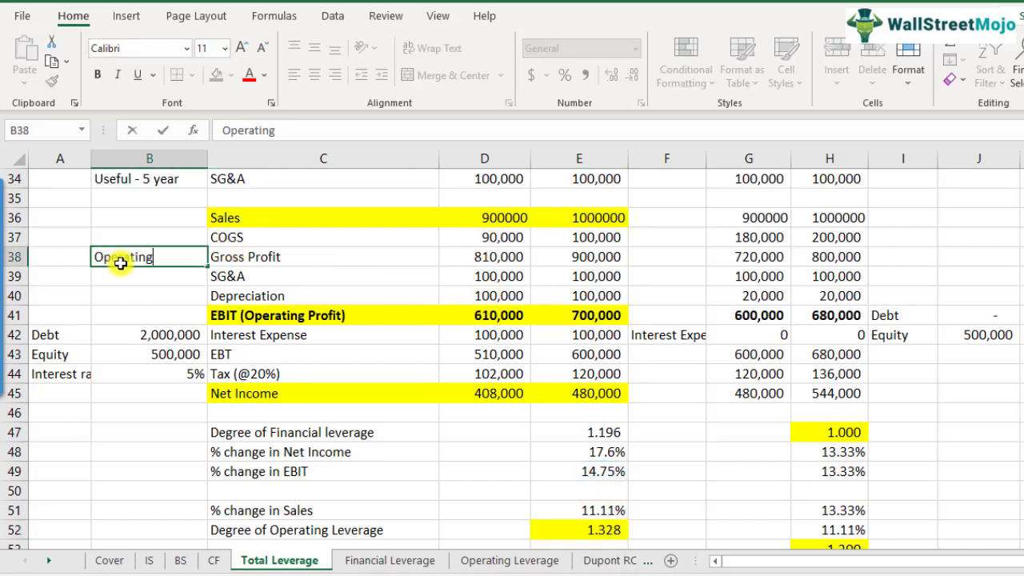
pyautogui.write(' leverage')
pyautogui.press('Return')
# Move Company A's Debt, Equity and Interest rate block down to A48:B50
pyautogui.moveTo(44, 336); pyautogui.dragTo(183, 378)
pyautogui.hotkey('ctrl', 'c')
pyautogui.click(124, 450)
pyautogui.hotkey('ctrl', 'v')
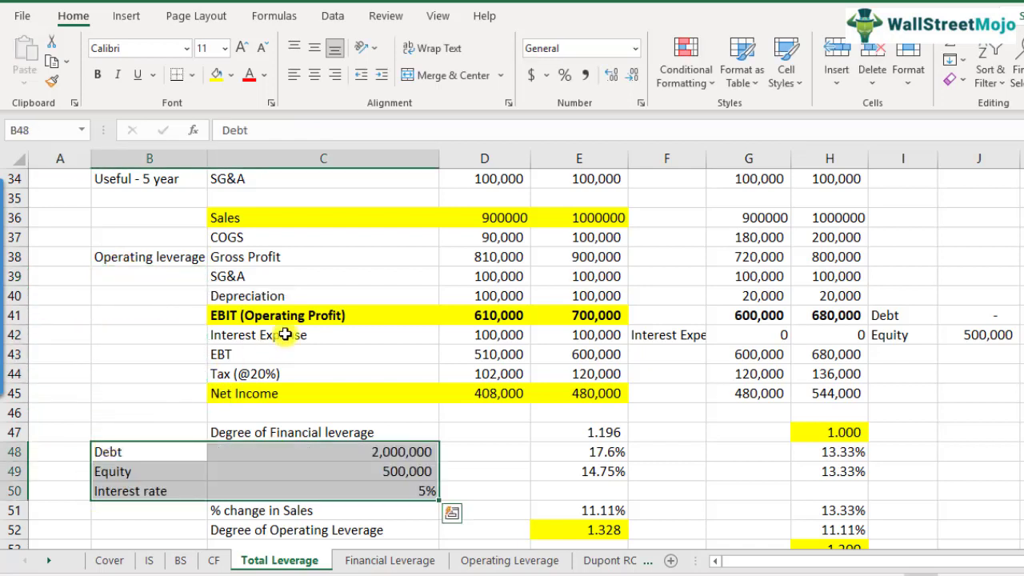
pyautogui.hotkey('ctrl', 'z')
pyautogui.click(46, 453)
pyautogui.hotkey('ctrl', 'v')
# Examine the rows from EBIT to Net Income and Company A's Degree of Financial leverage formula in E47
pyautogui.moveTo(296, 315); pyautogui.dragTo(310, 385)
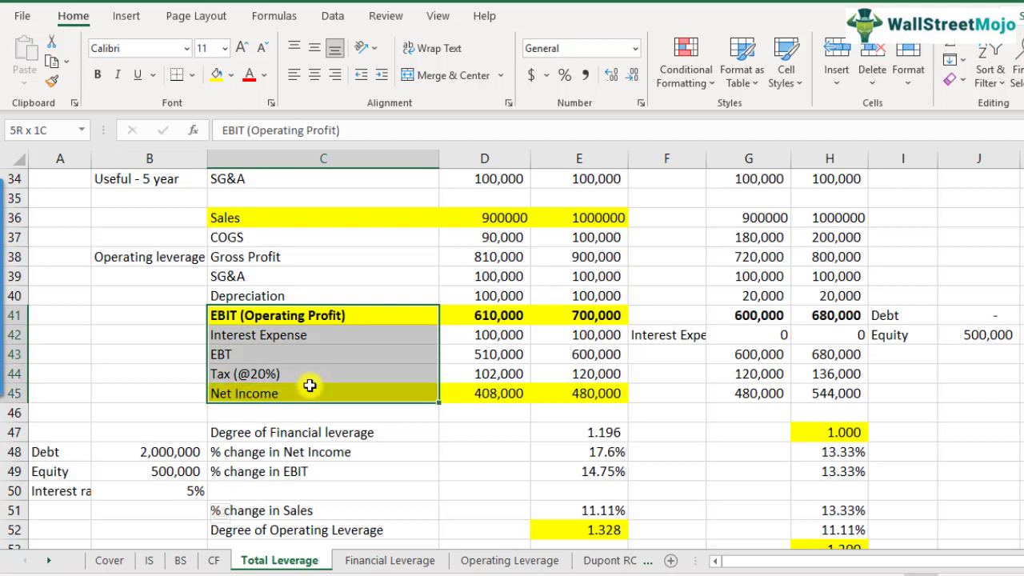
pyautogui.click(280, 394)
pyautogui.scroll(-1, 280, 393)
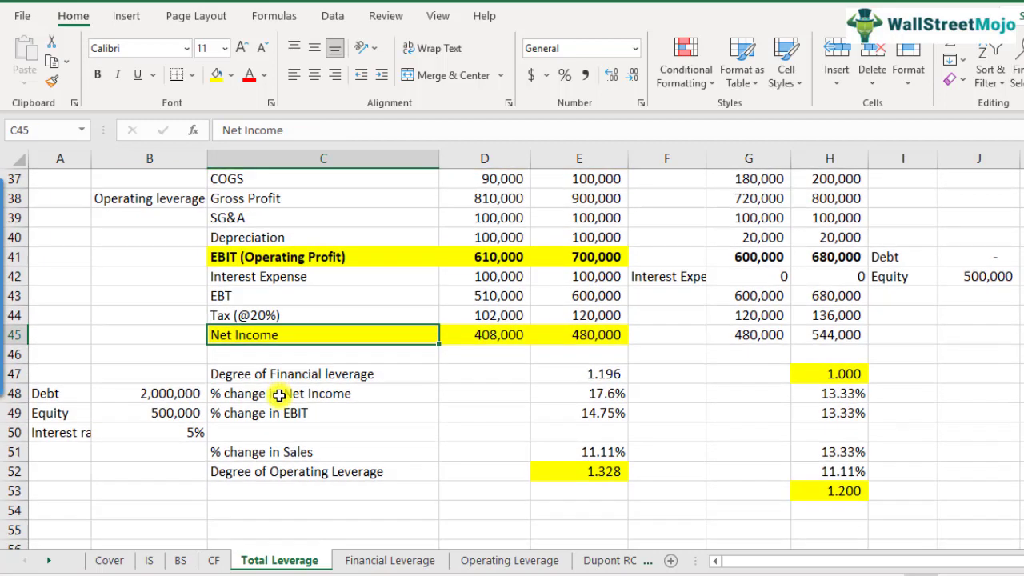
pyautogui.scroll(1, 392, 450)
pyautogui.click(597, 434)
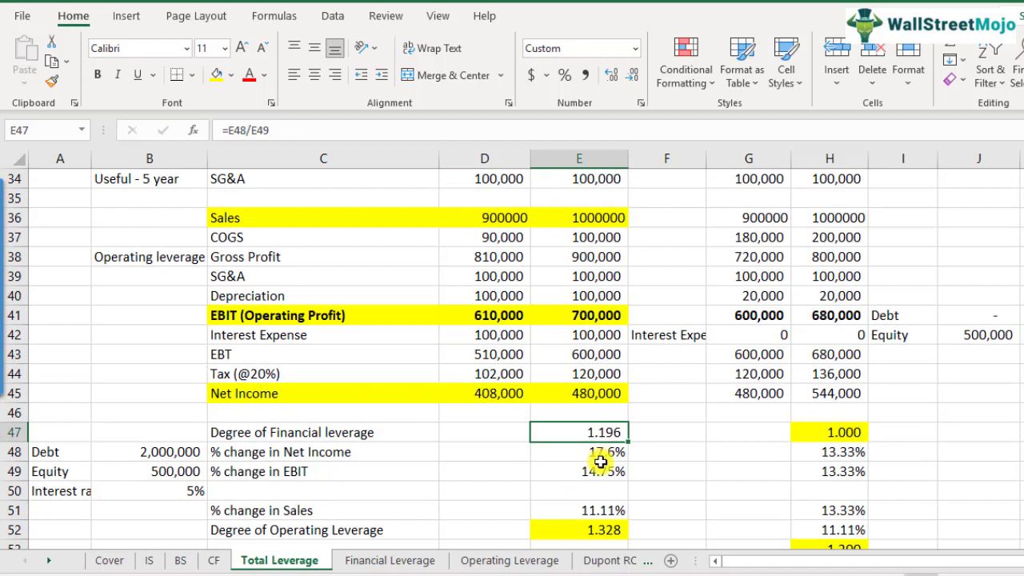
pyautogui.press('F2')
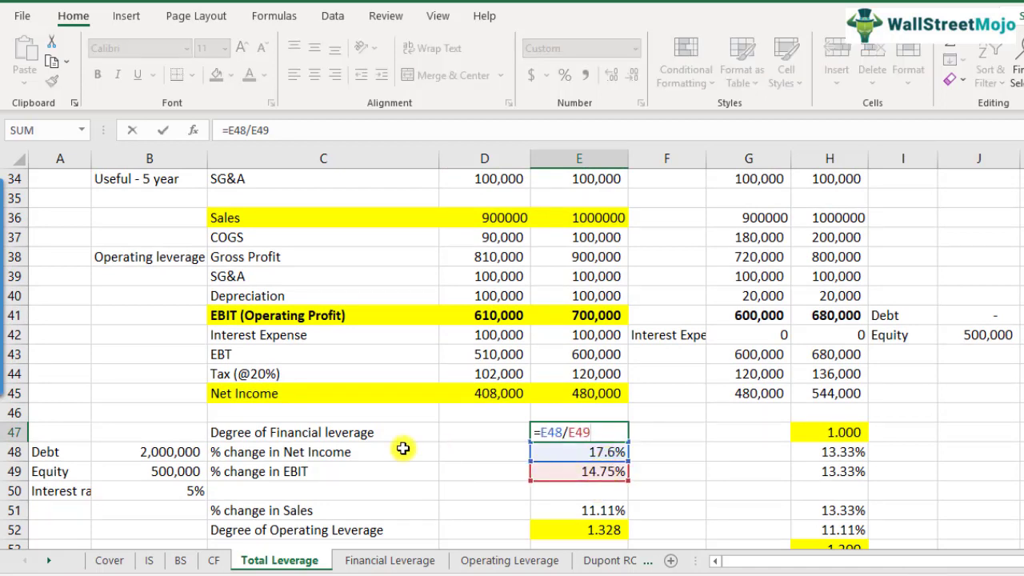
pyautogui.moveTo(336, 396); pyautogui.dragTo(581, 392)
pyautogui.moveTo(387, 321); pyautogui.dragTo(494, 394)
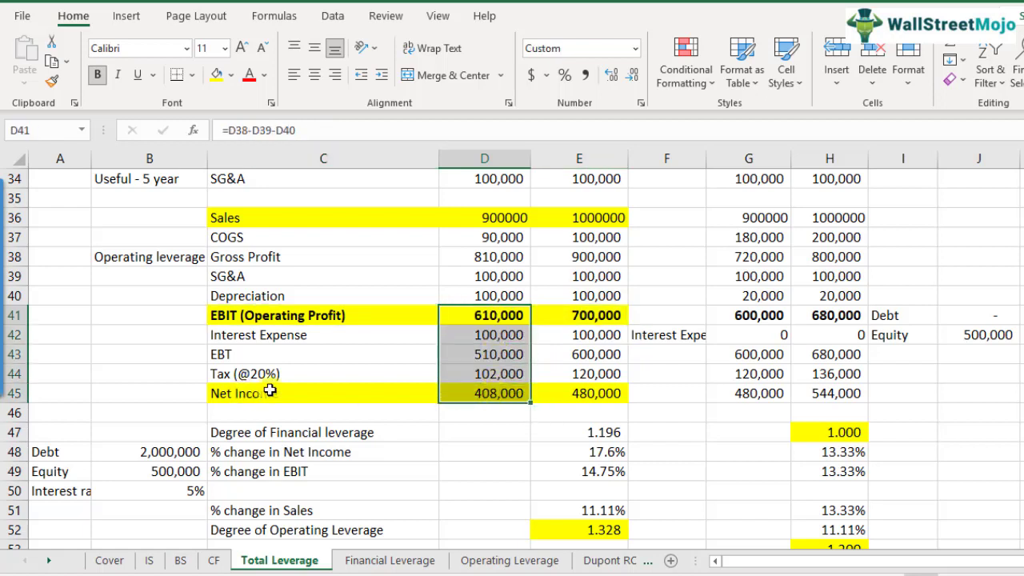
pyautogui.click(318, 336)
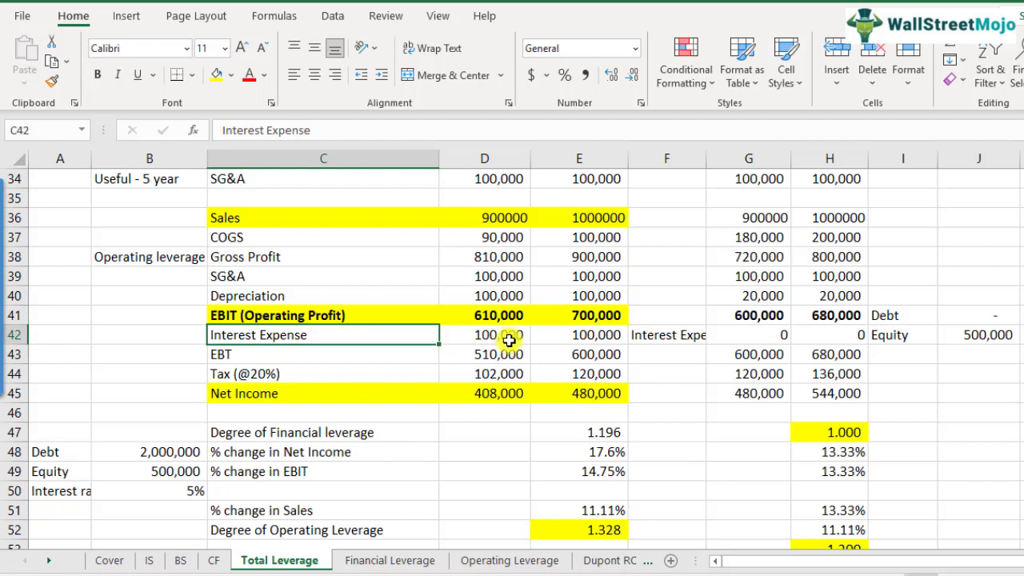
pyautogui.click(334, 374)
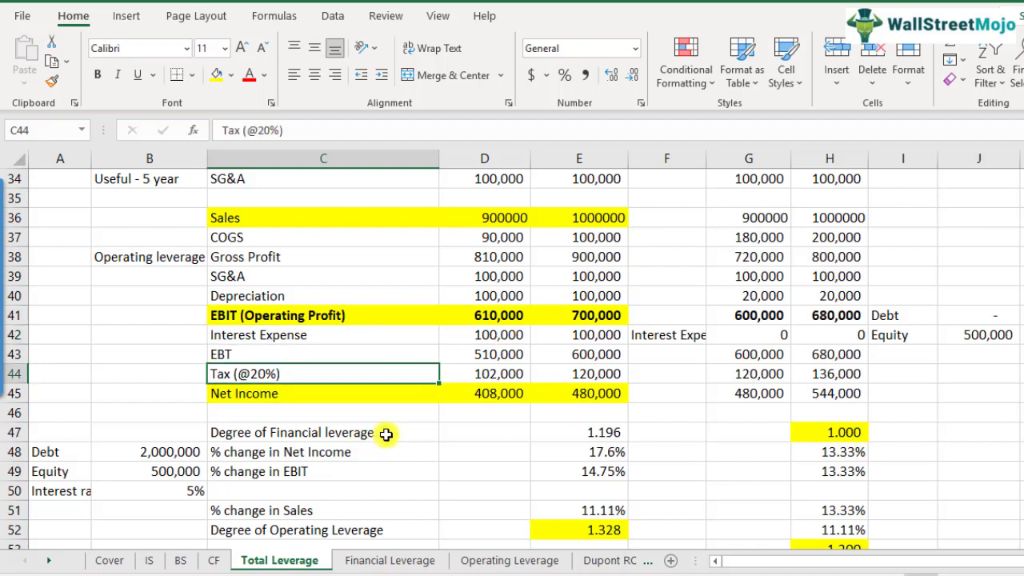
pyautogui.click(600, 432)
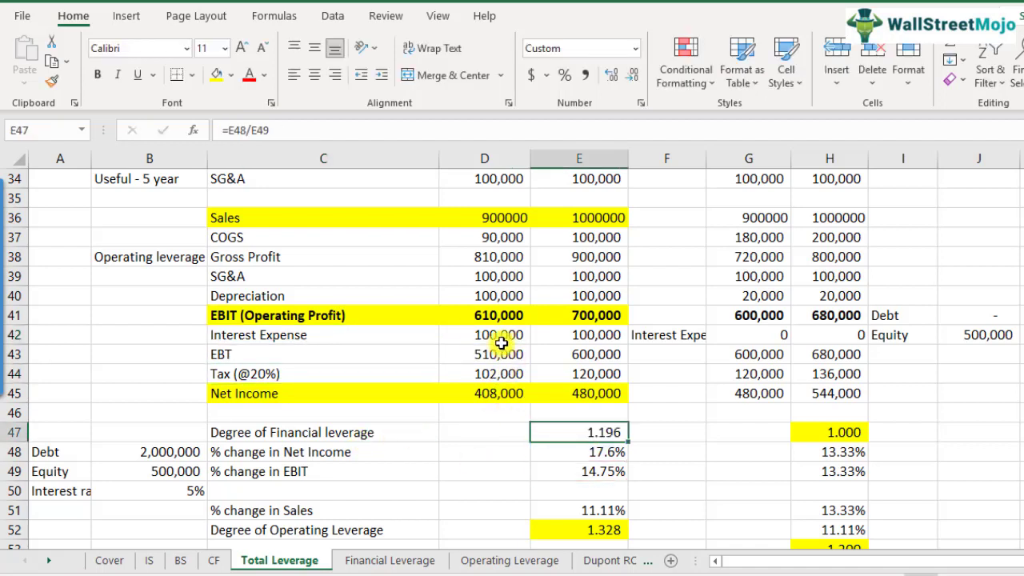
pyautogui.moveTo(494, 315); pyautogui.dragTo(488, 393)
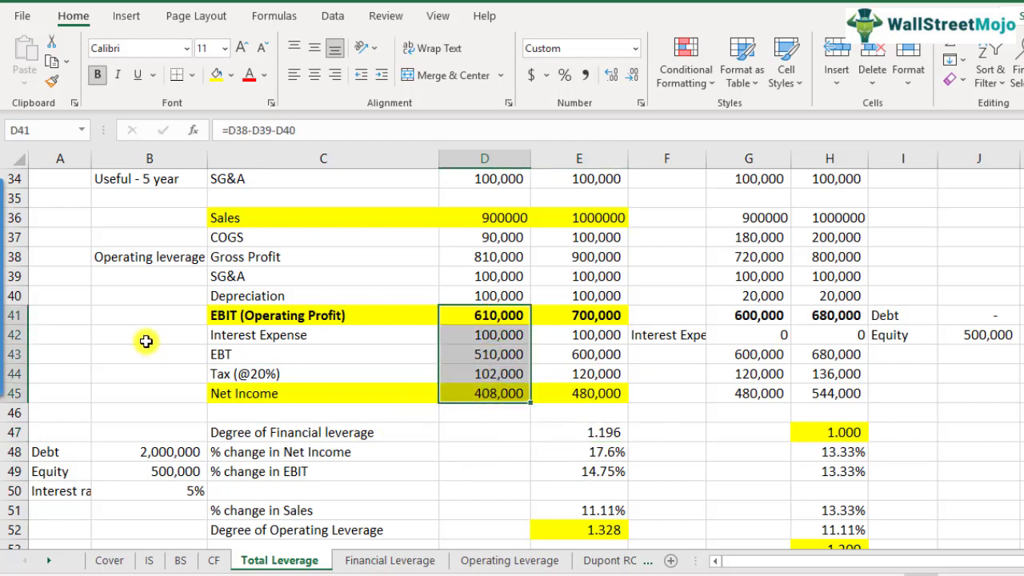
# Label the EBIT-to-Net-Income section "financial leverage" in cell B43
pyautogui.click(120, 354)
pyautogui.write('financi')
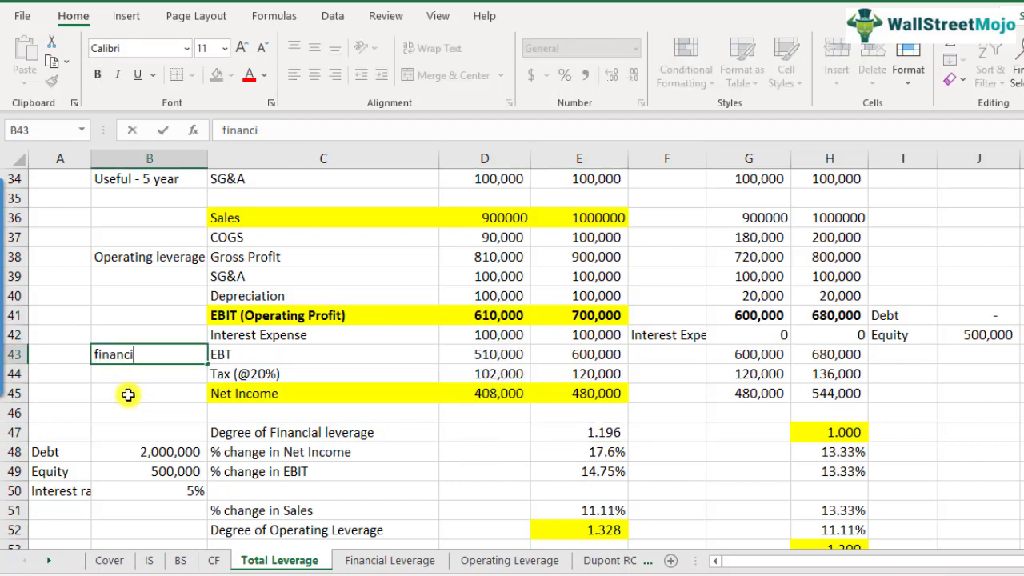
pyautogui.write('al leverag')
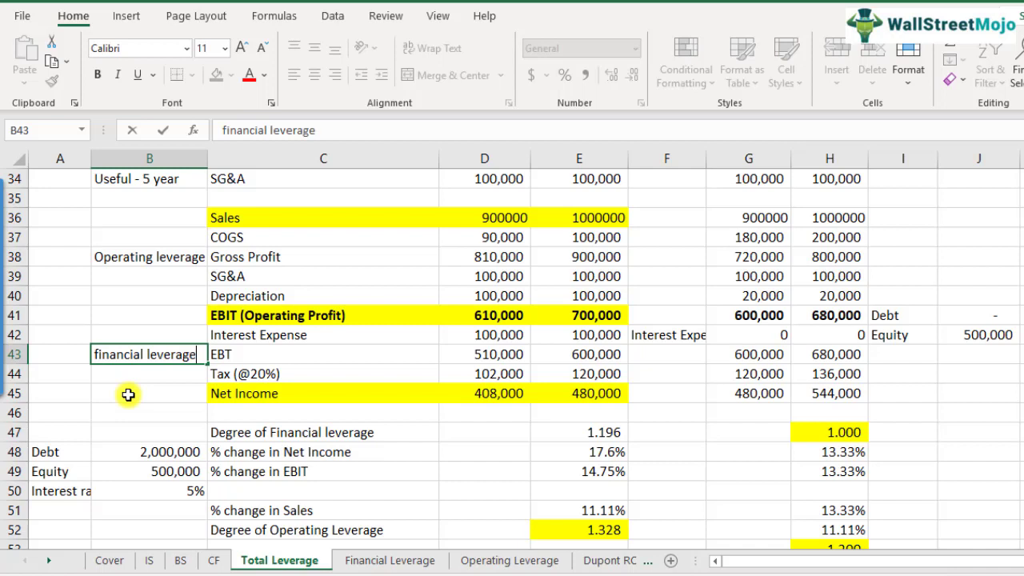
pyautogui.write('e')
pyautogui.press('Return')
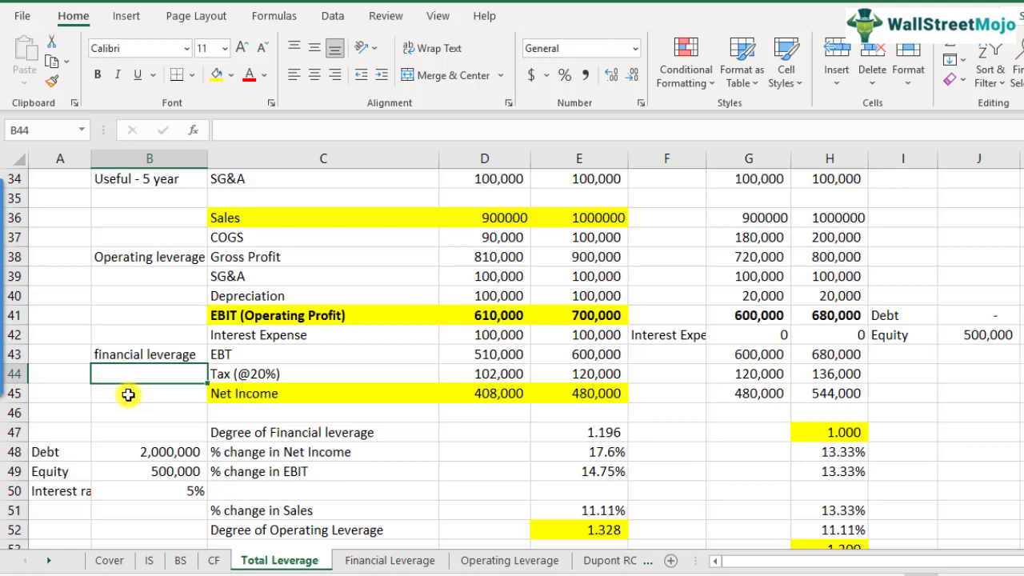
# Add a "Total Leverage" row label in cell C54, below the Degree of Operating Leverage
pyautogui.scroll(-1, 320, 409)
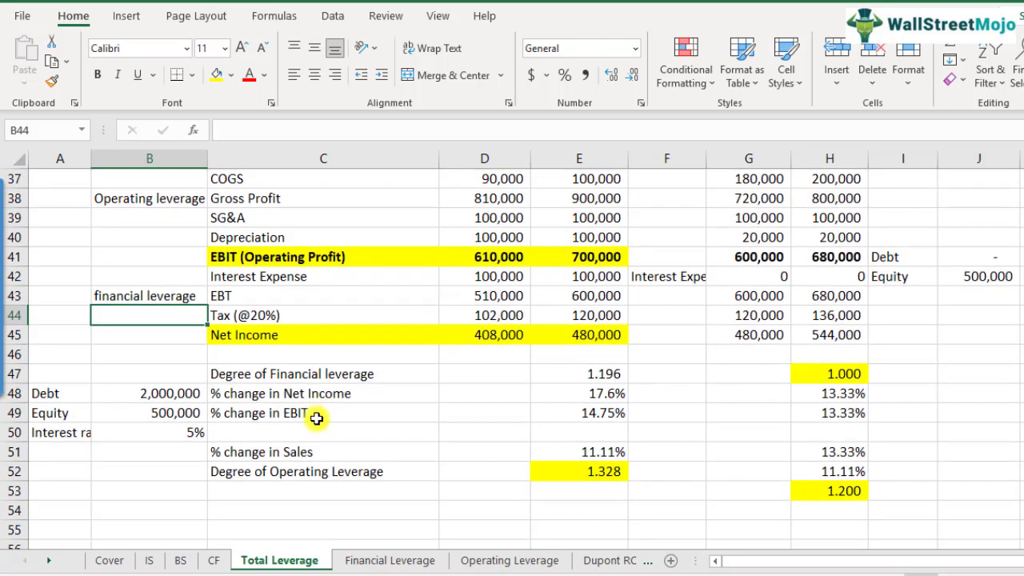
pyautogui.click(265, 504)
pyautogui.write('Total Leverage')
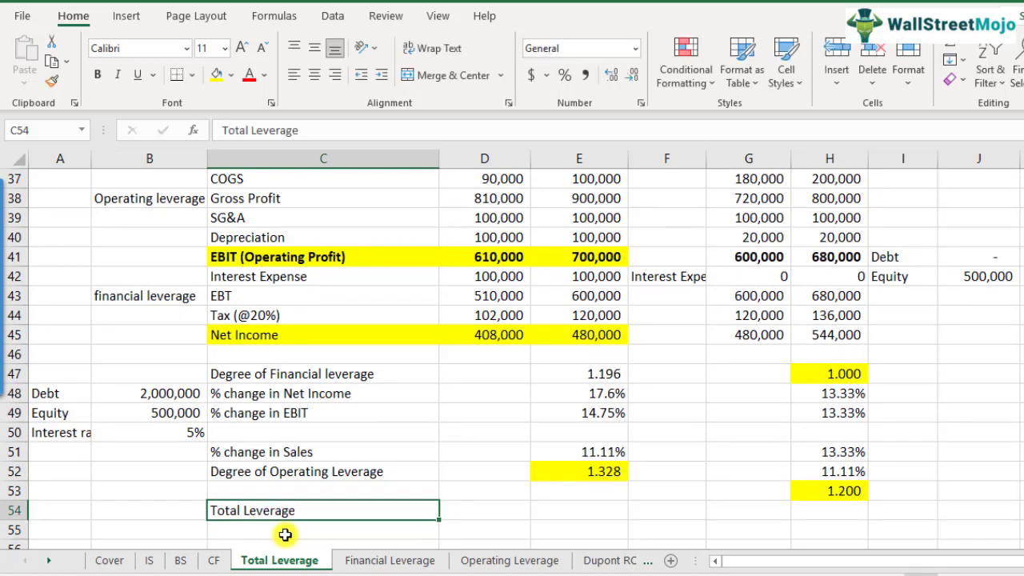
# Enter the definition "% change in Net Income / % change in Sales" beside the Total Leverage label in D54
pyautogui.press('Tab')
pyautogui.press('Tab')
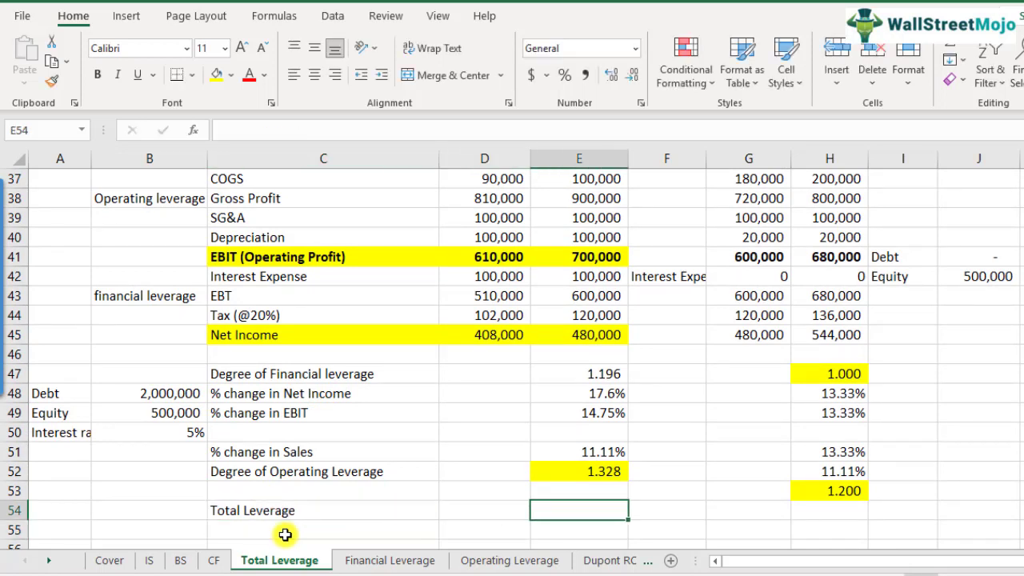
pyautogui.press('Left')
pyautogui.press('Left')
pyautogui.press('Right')
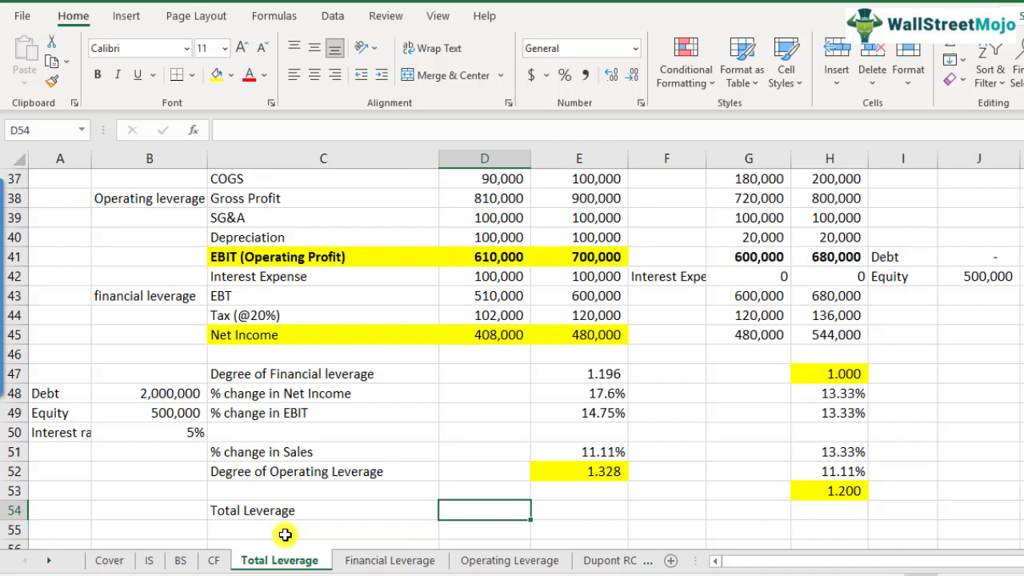
pyautogui.write('%')
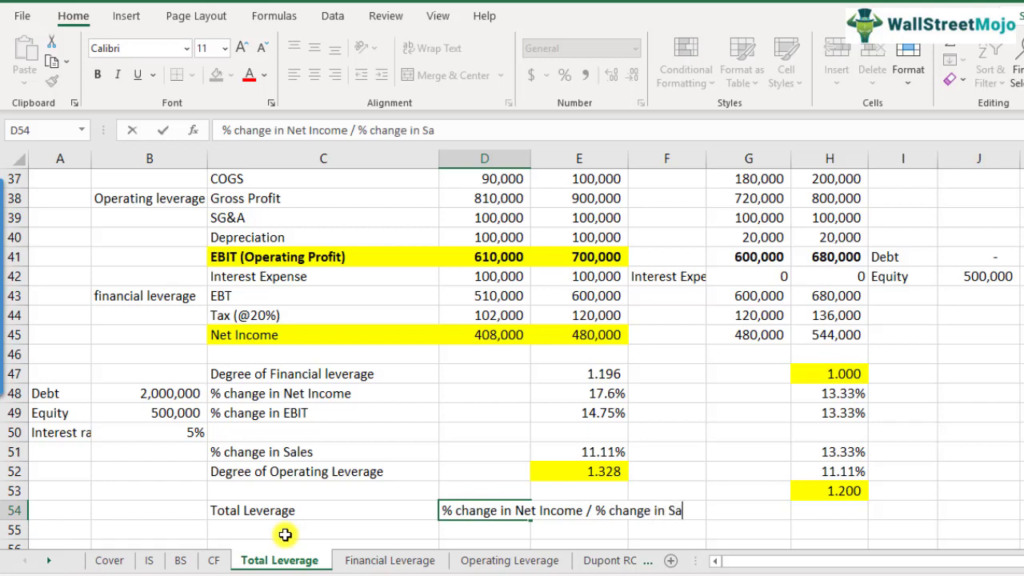
pyautogui.press('Return')
# Fill Company A's Sales row C36:E36 and Net Income row C45:E45 with the standard light green colour
pyautogui.scroll(1, 285, 534)
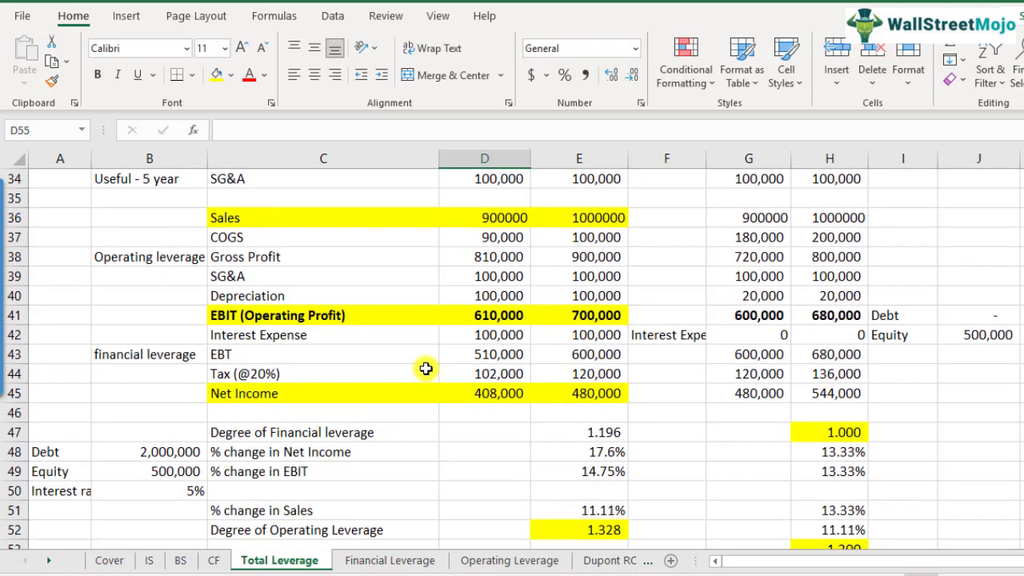
pyautogui.moveTo(269, 219); pyautogui.dragTo(593, 217)
pyautogui.click(231, 74)
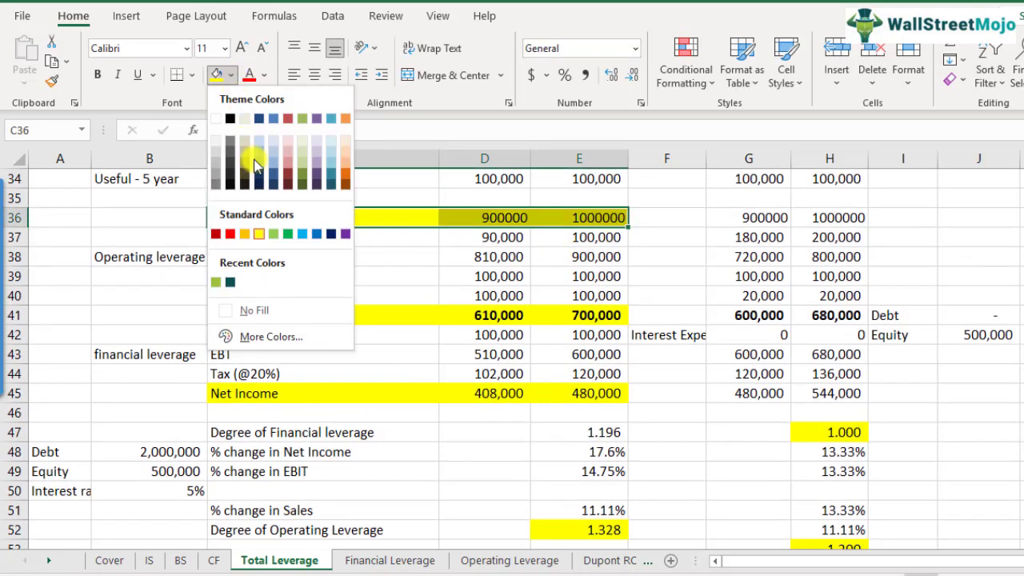
pyautogui.click(274, 234)
pyautogui.moveTo(222, 391); pyautogui.dragTo(581, 393)
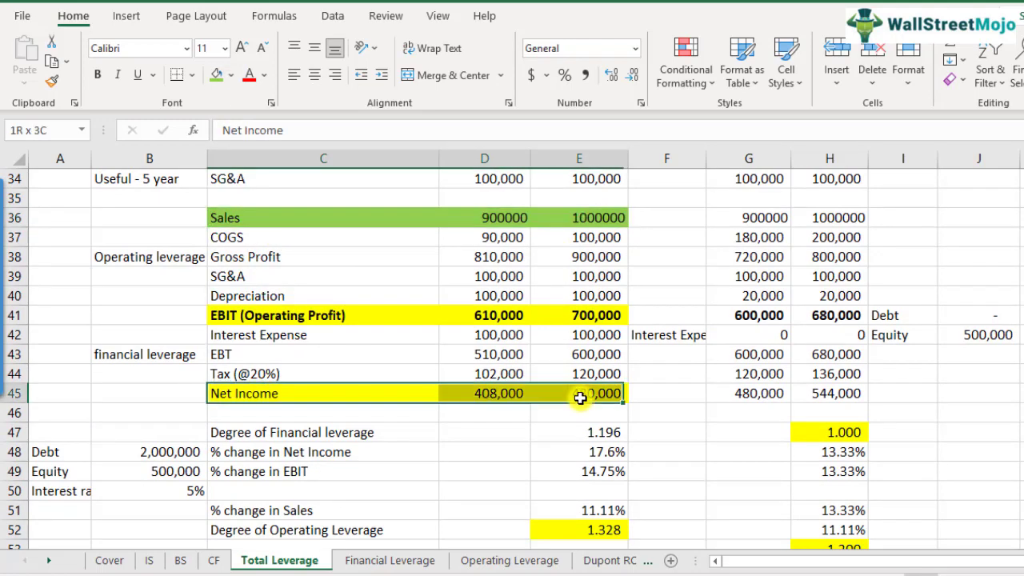
pyautogui.click(223, 76)
pyautogui.click(461, 276)
# Examine Company A's Net Income and Sales figures against the Total Leverage definition in D54
pyautogui.scroll(-1, 490, 360)
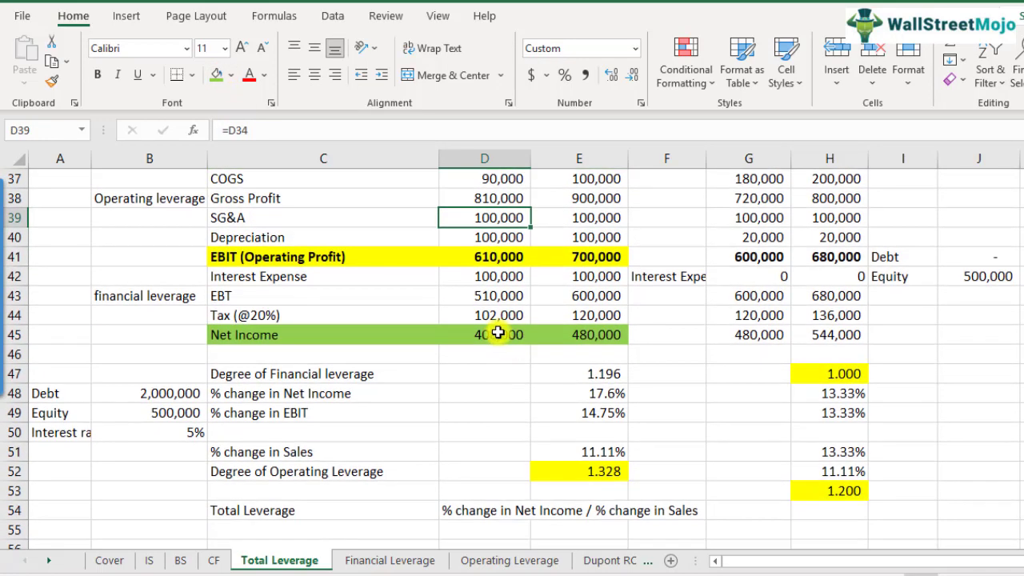
pyautogui.moveTo(498, 333); pyautogui.dragTo(588, 334)
pyautogui.scroll(1, 520, 288)
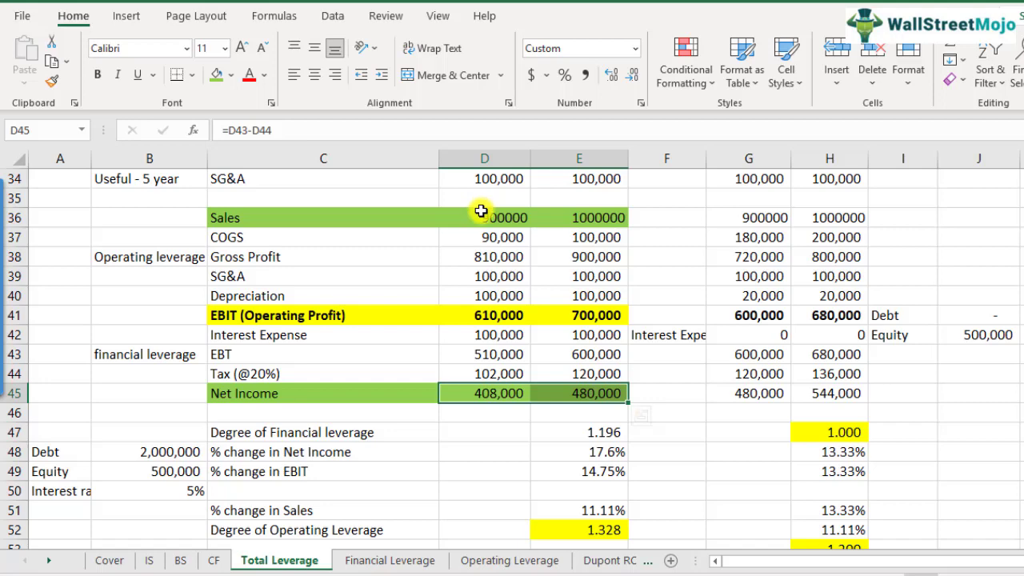
pyautogui.moveTo(480, 216); pyautogui.dragTo(553, 212)
pyautogui.scroll(-2, 612, 428)
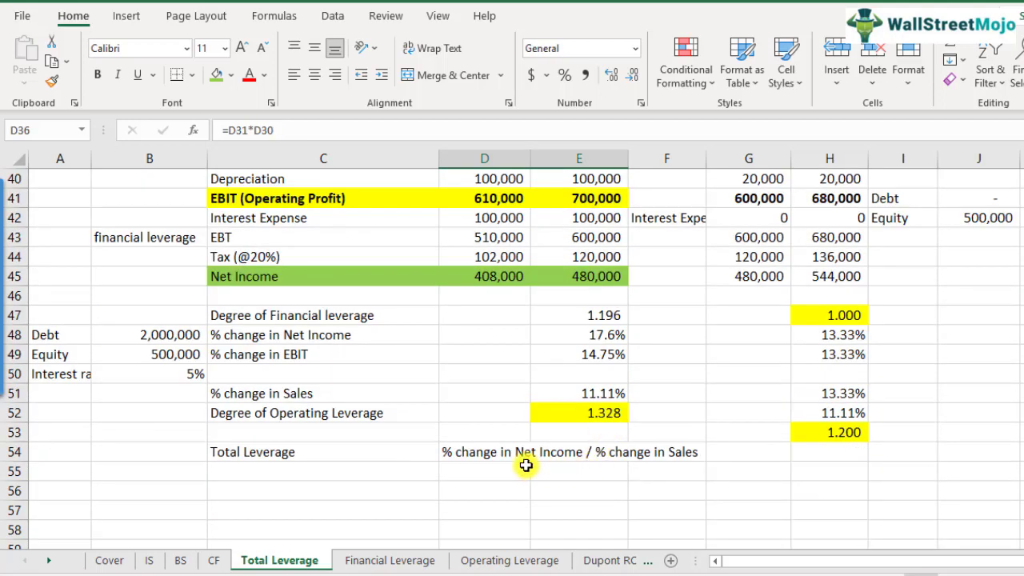
pyautogui.click(497, 461)
pyautogui.click(484, 479)
pyautogui.click(352, 491)
# Fill Company A's % change in Net Income value in E48 and % change in Sales value in E51 light green
pyautogui.click(354, 341)
pyautogui.click(585, 337)
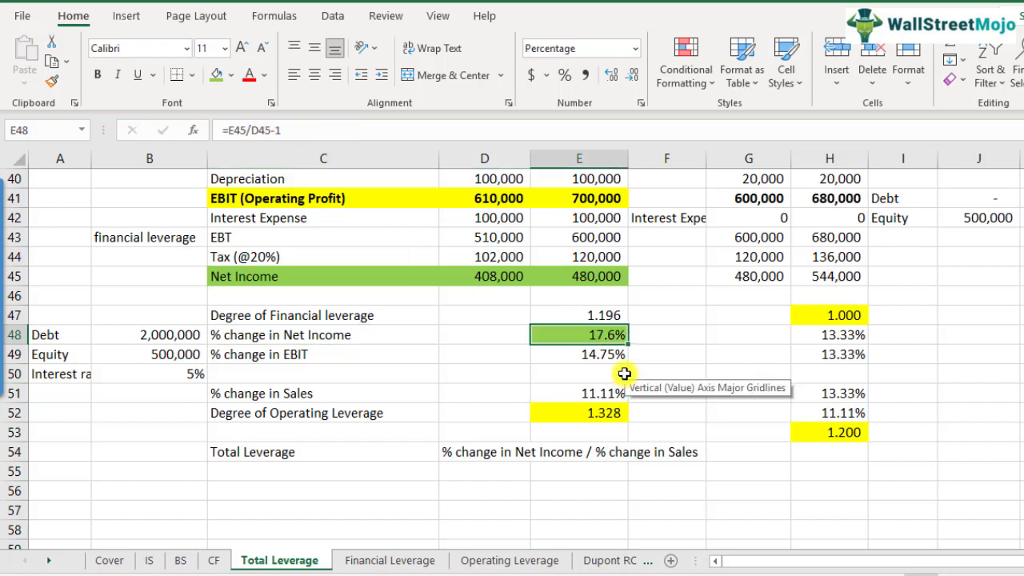
pyautogui.click(301, 393)
pyautogui.click(586, 393)
pyautogui.click(216, 75)
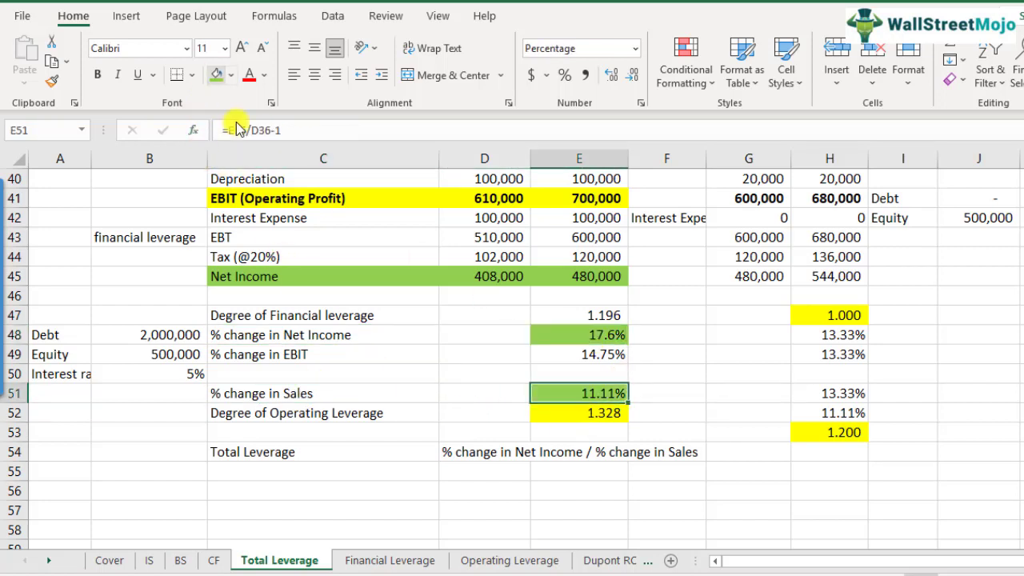
# Inspect which Sales cells Company A's % change in Sales formula in E51 refers to
pyautogui.scroll(1, 679, 452)
pyautogui.press('F2')
pyautogui.scroll(1, 679, 457)
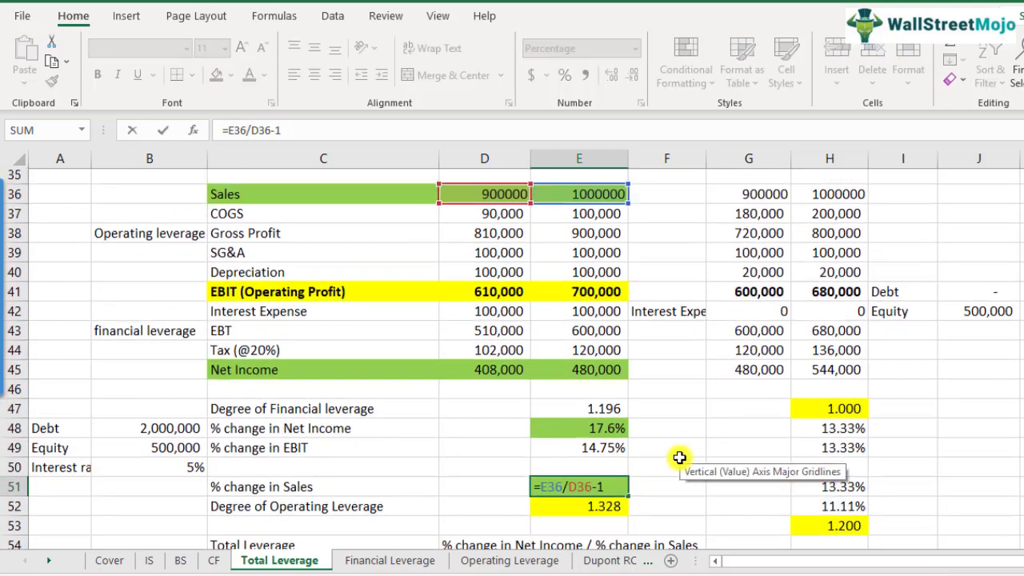
pyautogui.press('Escape')
pyautogui.scroll(-1, 675, 467)
pyautogui.scroll(-1, 675, 466)
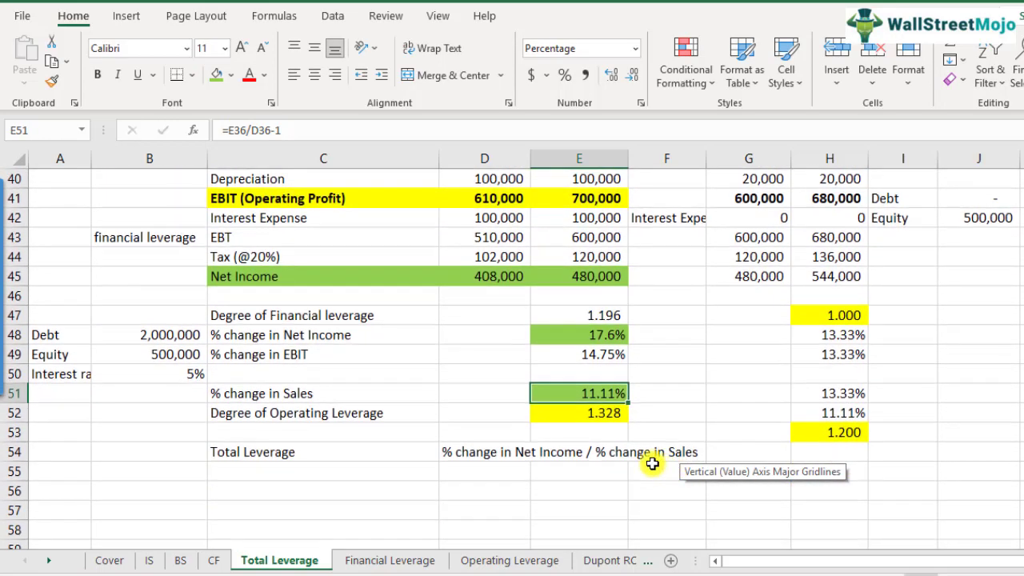
# Add a second "Total Leverage" row label in cell C55
pyautogui.click(364, 473)
pyautogui.write('T')
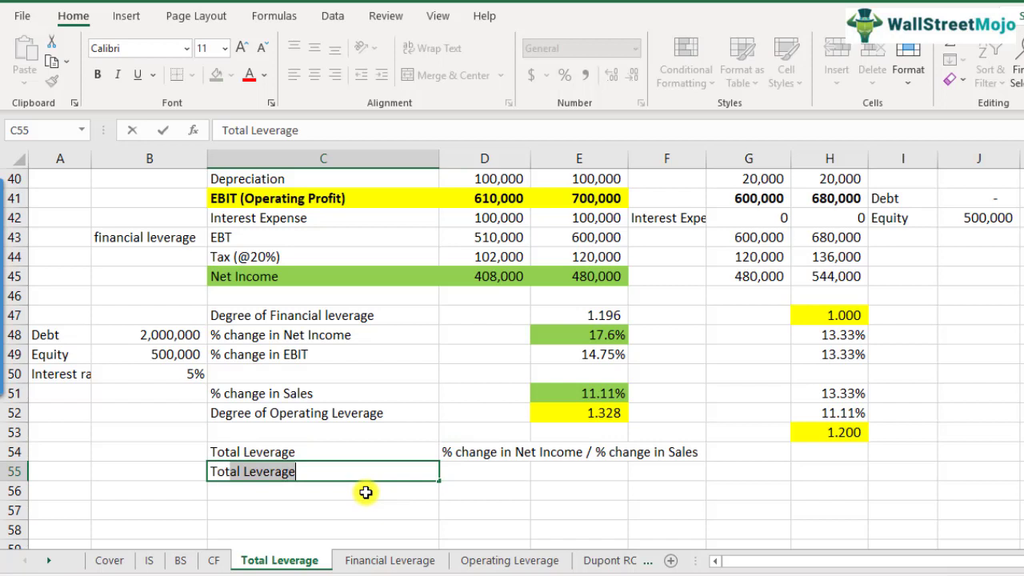
pyautogui.write('otal Leverage')
pyautogui.press('Tab')
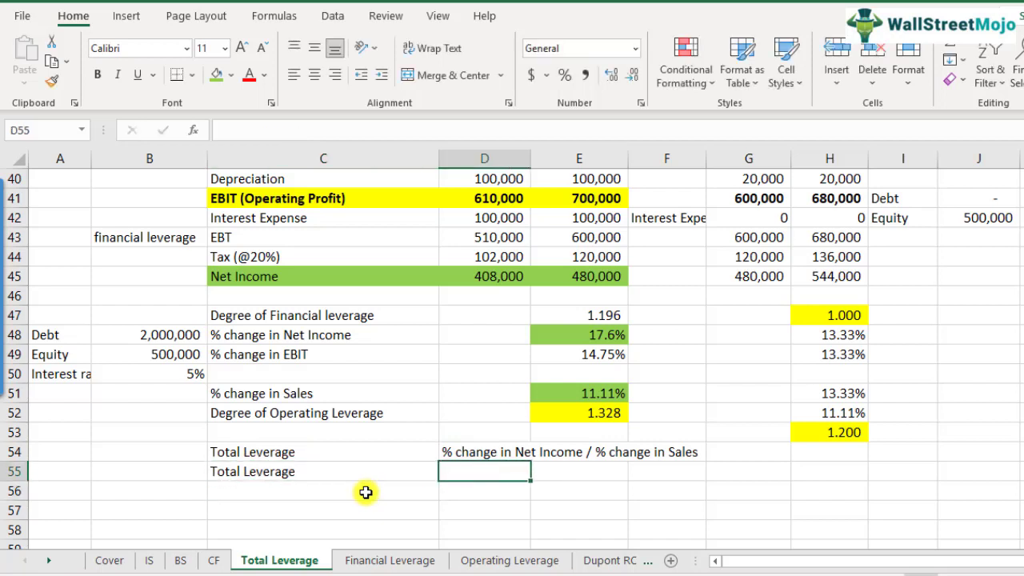
# Calculate Company A's total leverage in D55 with the formula =E48/E51
pyautogui.write('=')
pyautogui.press('Right')
pyautogui.press('Up')
pyautogui.press('Up')
pyautogui.press('Up')
pyautogui.press('Up')
pyautogui.press('Up')
pyautogui.press('Up')
pyautogui.press('Up')
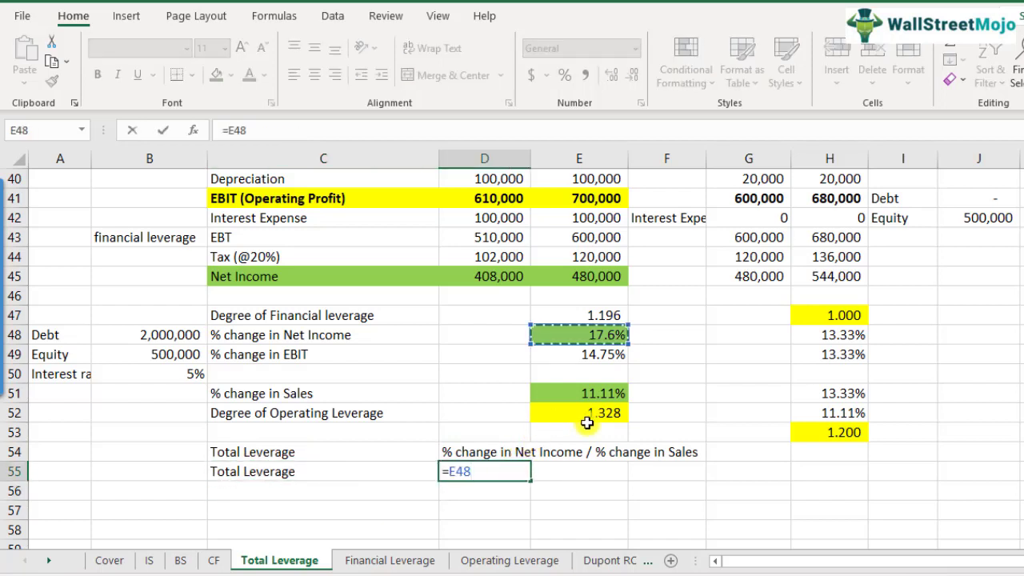
pyautogui.write('/')
pyautogui.click(598, 393)
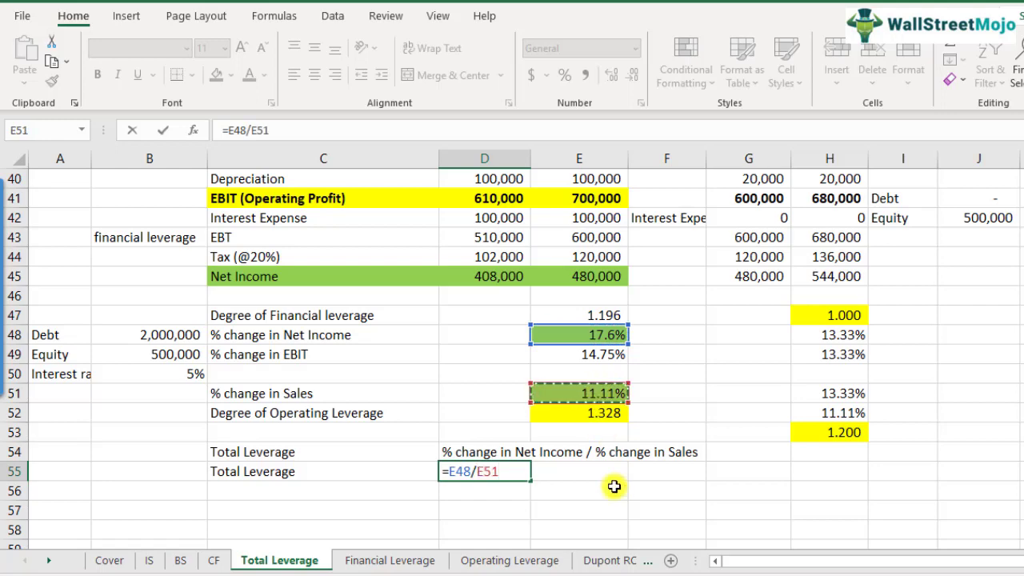
pyautogui.press('Return')
# Format the total leverage result in D55 as a comma-style number with three decimal places
pyautogui.press('Up')
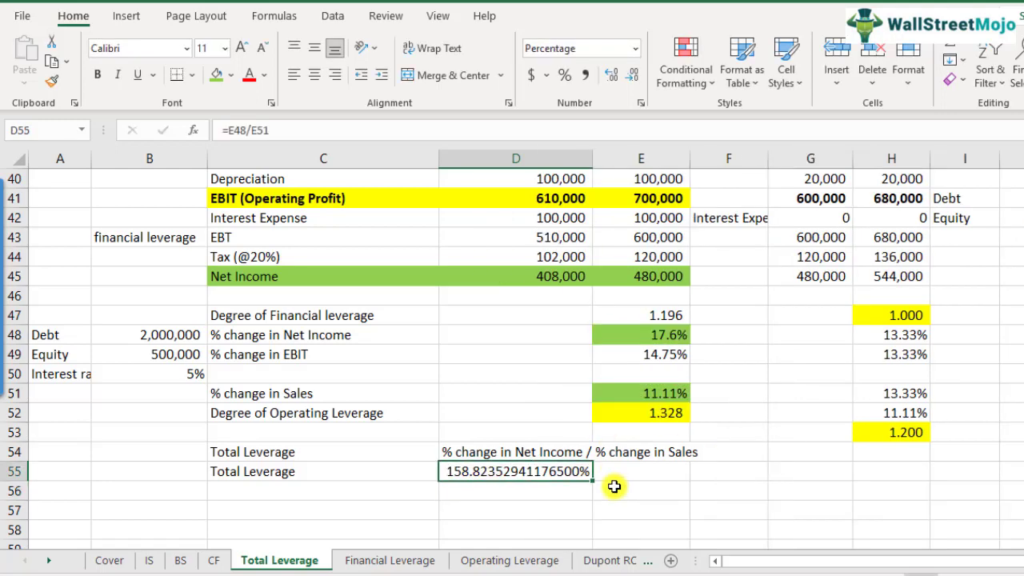
pyautogui.scroll(1, 617, 229)
pyautogui.click(587, 75)
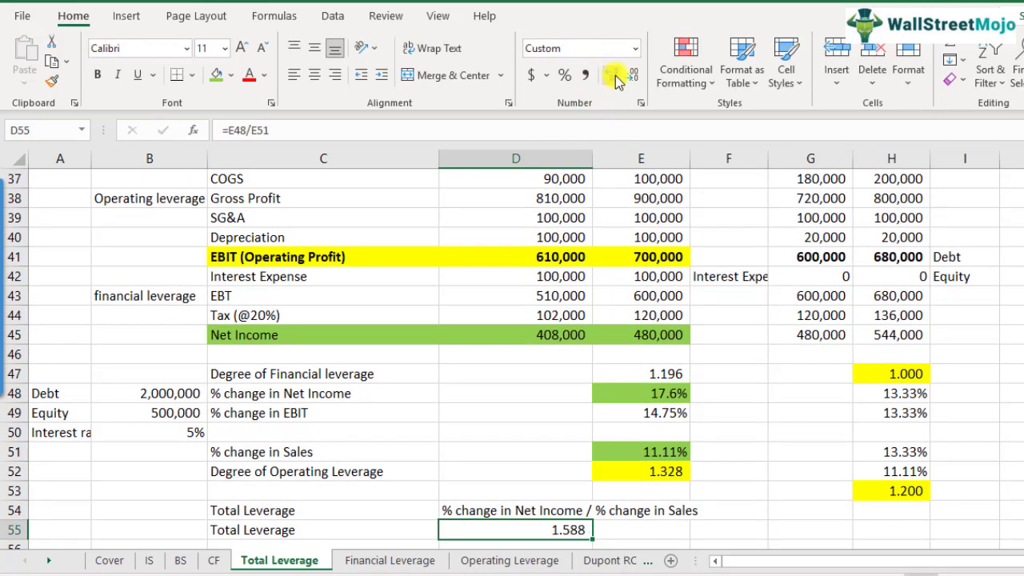
pyautogui.scroll(-2, 661, 401)
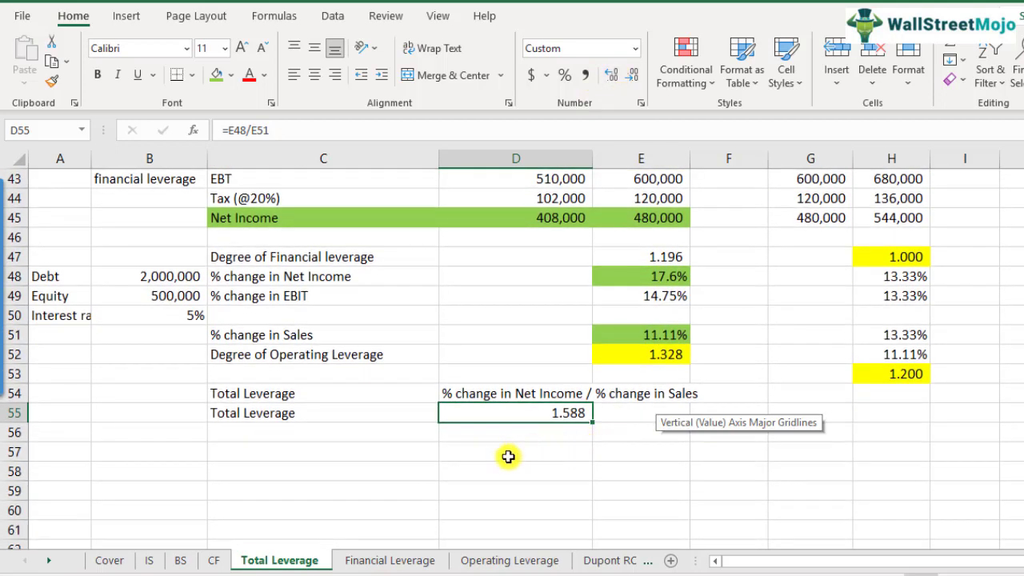
# Fill the Total Leverage label and result in C55:D55 with the standard light blue colour
pyautogui.click(393, 428)
pyautogui.moveTo(393, 414); pyautogui.dragTo(530, 413)
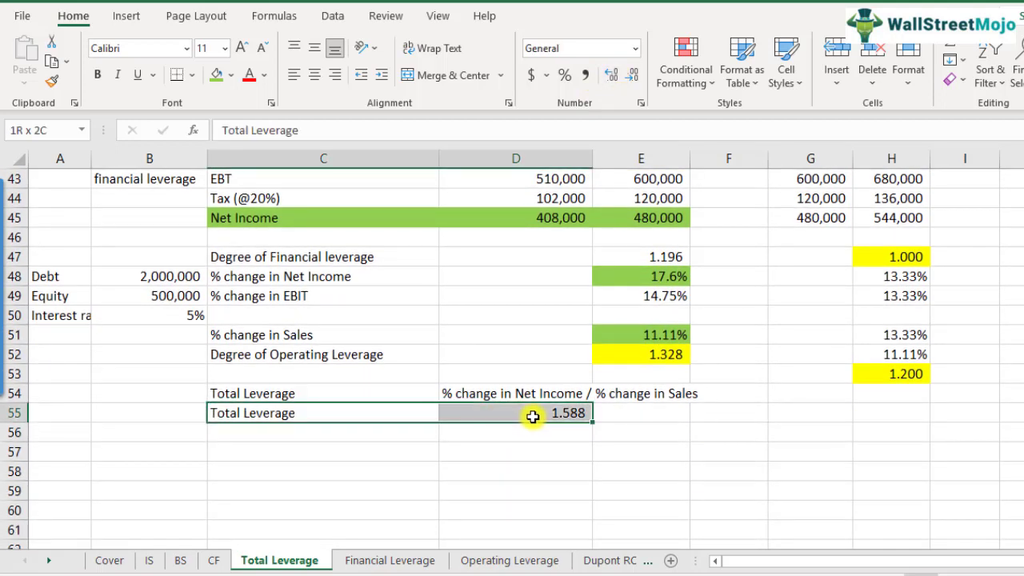
pyautogui.click(232, 75)
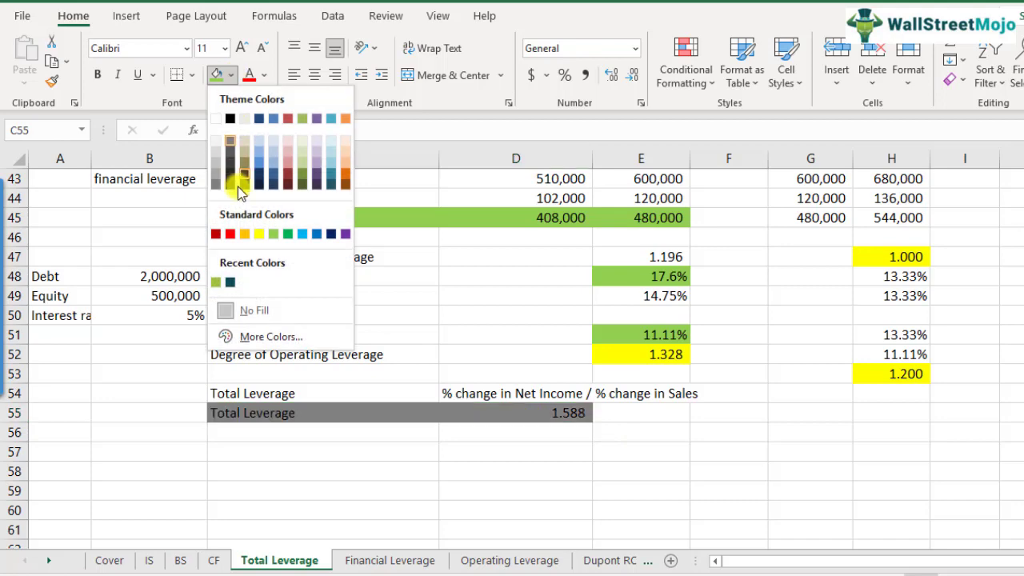
pyautogui.click(302, 237)
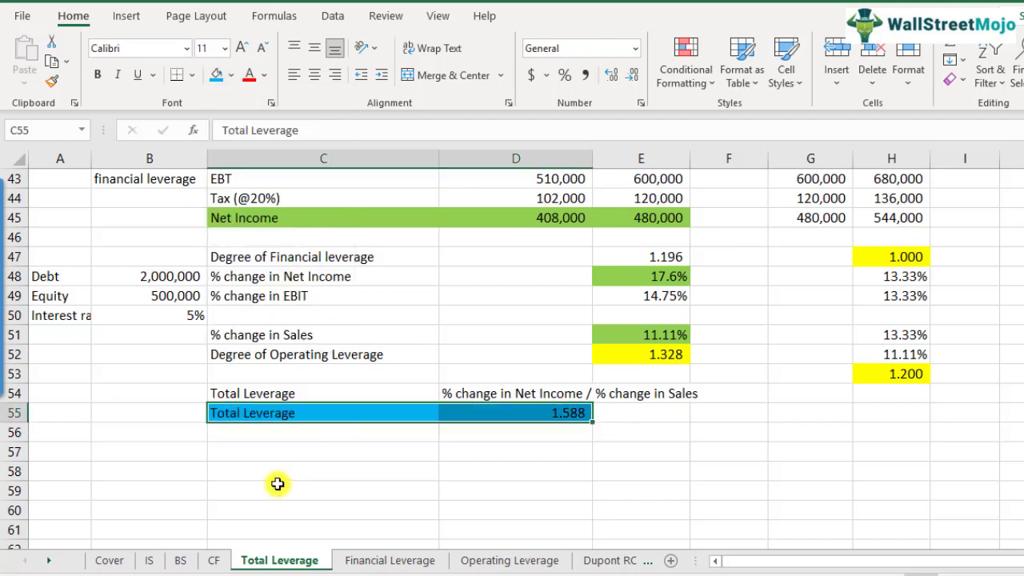
pyautogui.click(280, 424)
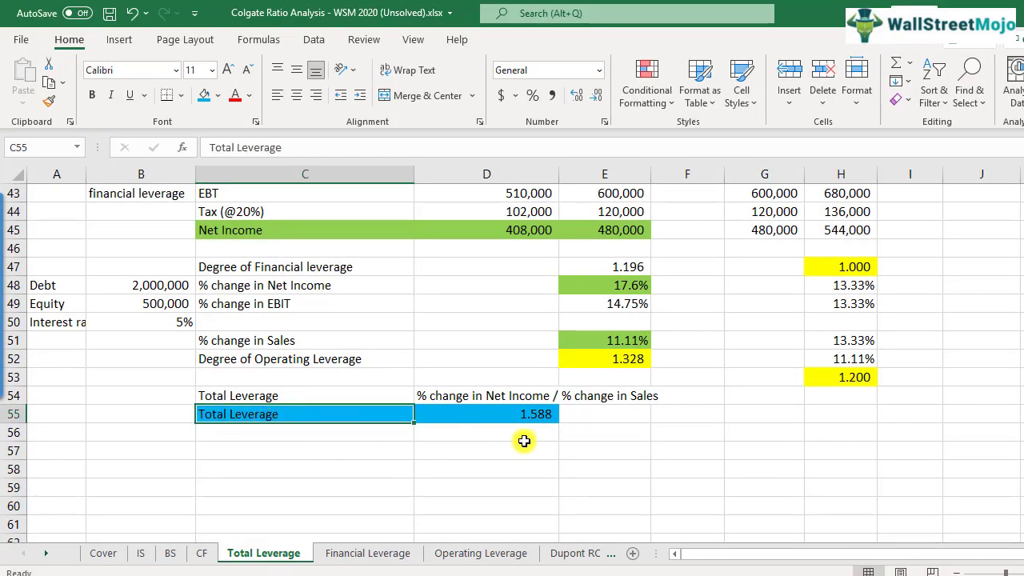
pyautogui.scroll(-1, 452, 453)
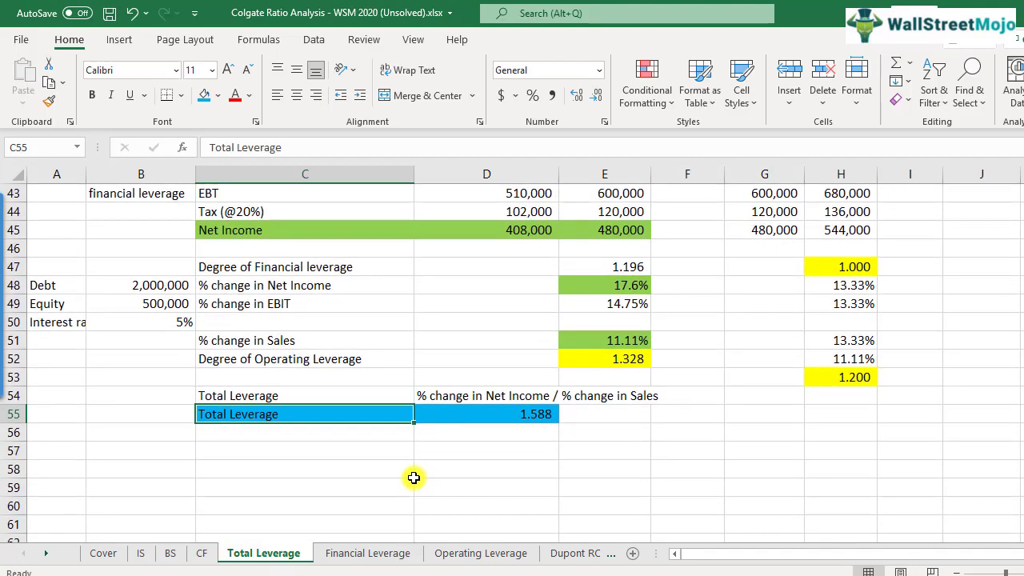
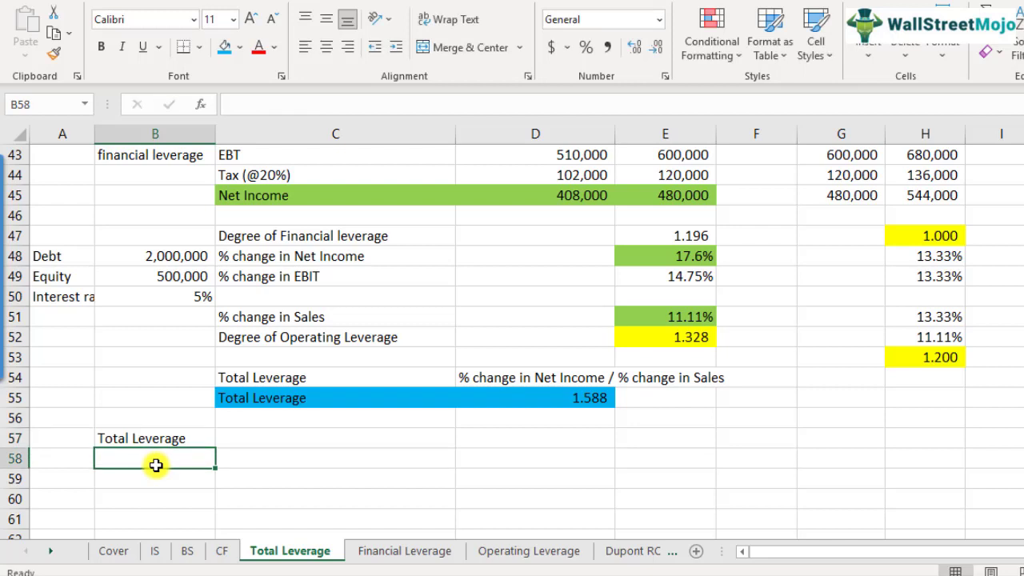
# Enter the number 1 as text in C57, beside the lower Total Leverage heading
pyautogui.press('Up')
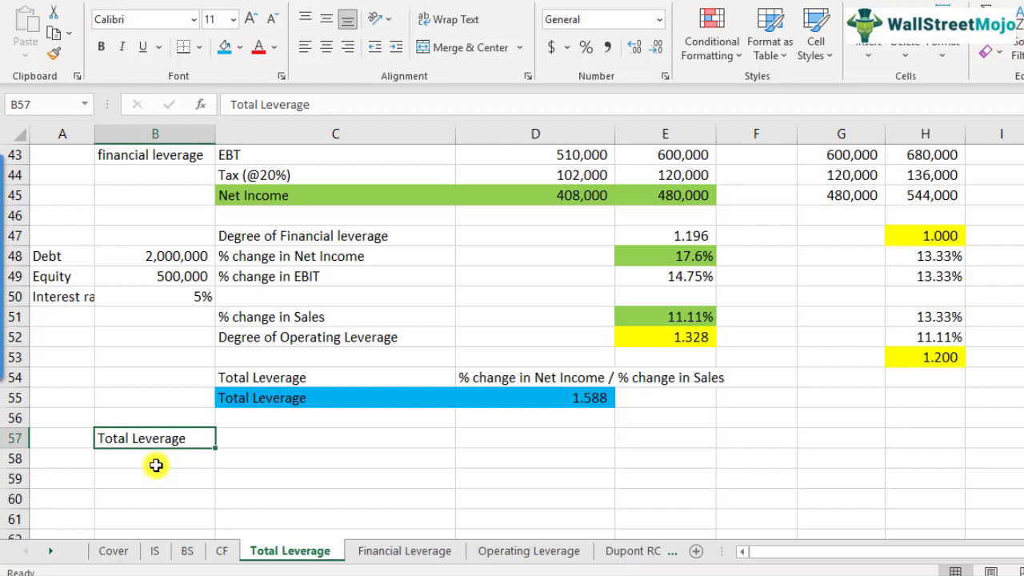
pyautogui.press('Right')
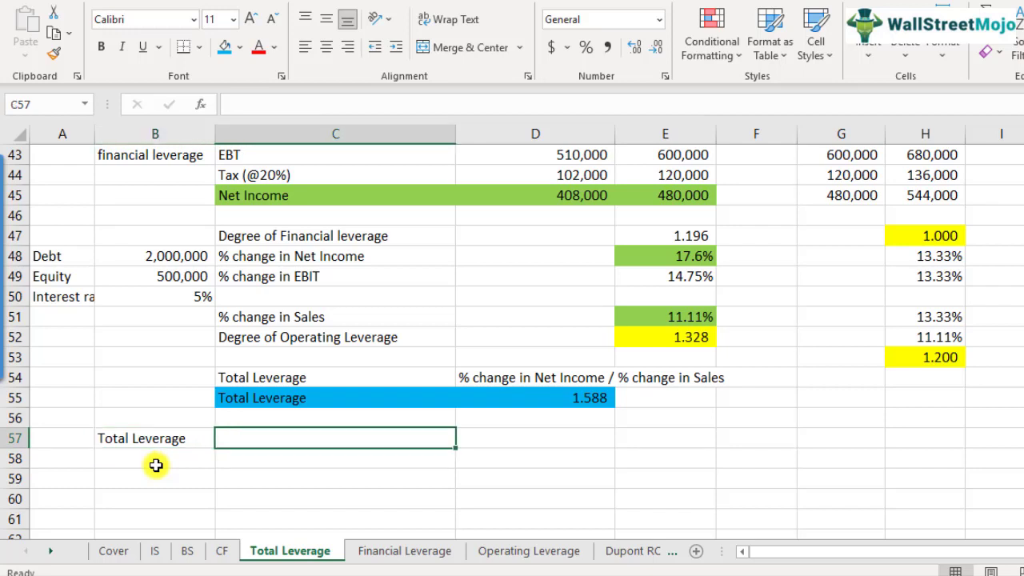
pyautogui.write("'1")
pyautogui.press('Return')
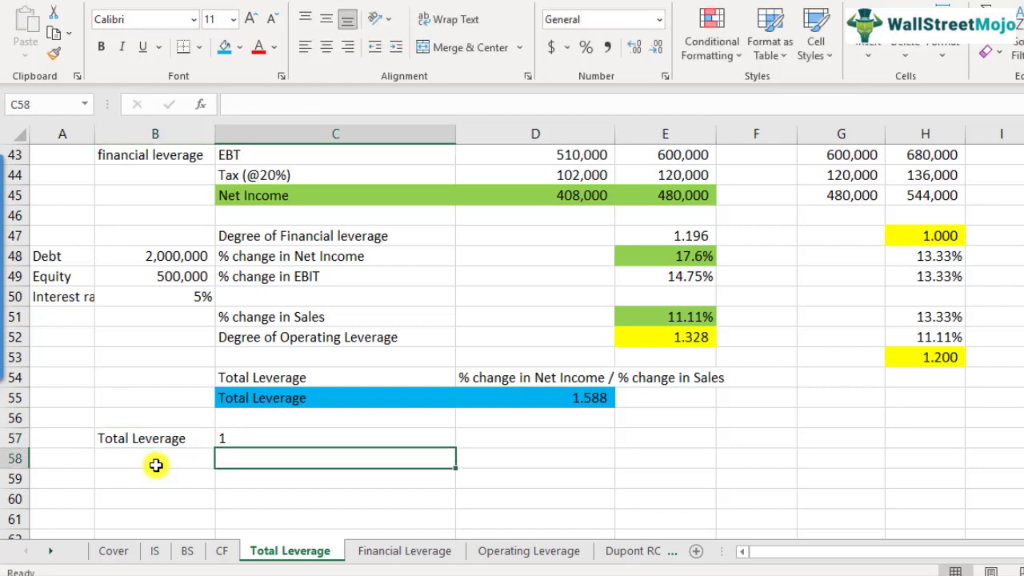
# Copy the "Degree of Operating Leverage" label from C52 into C58
pyautogui.press('Up')
pyautogui.press('Up')
pyautogui.press('Up')
pyautogui.press('Up')
pyautogui.press('Up')
pyautogui.press('Up')
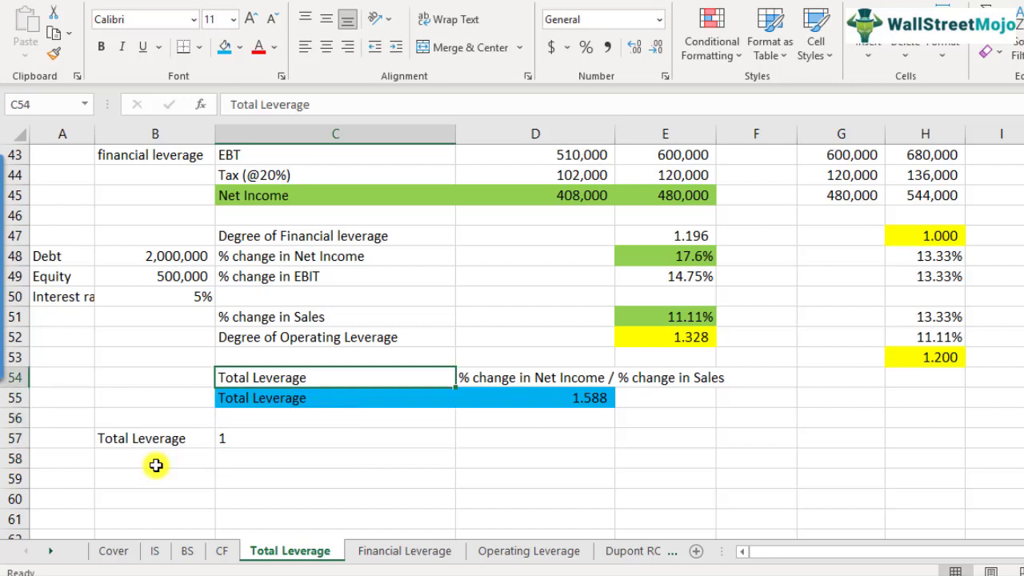
pyautogui.hotkey('ctrl', 'c')
pyautogui.press('Down')
pyautogui.press('Down')
pyautogui.press('Down')
pyautogui.press('Down')
pyautogui.press('Down')
pyautogui.press('Down')
pyautogui.hotkey('ctrl', 'v')
pyautogui.press('Down')
pyautogui.press('Escape')
# Enter the definition "% change in EBIT / % change in Sales" in C59 under the Degree of Operating Leverage label
pyautogui.write('%')
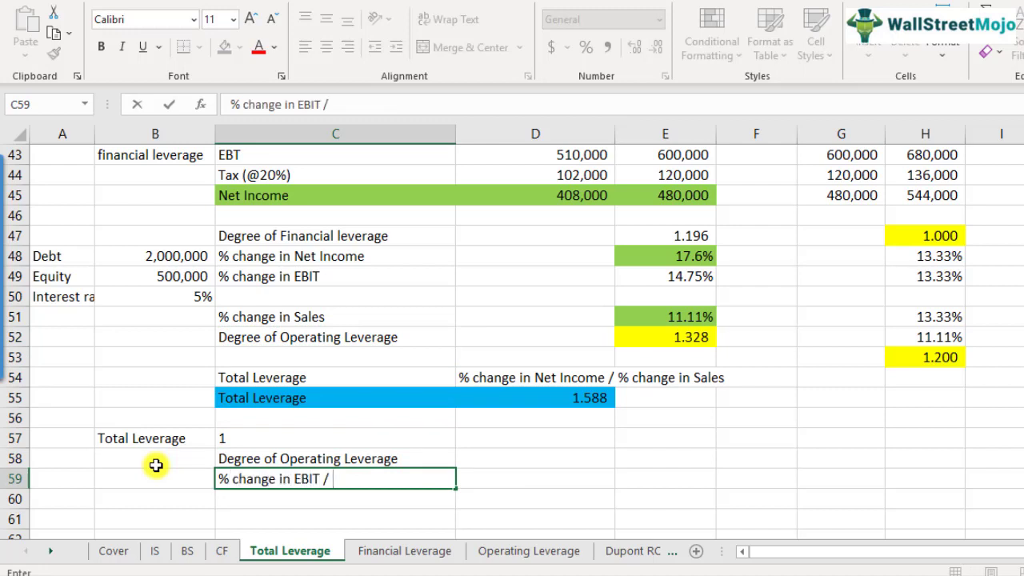
pyautogui.write(' change in EBIT / % change in Sale')
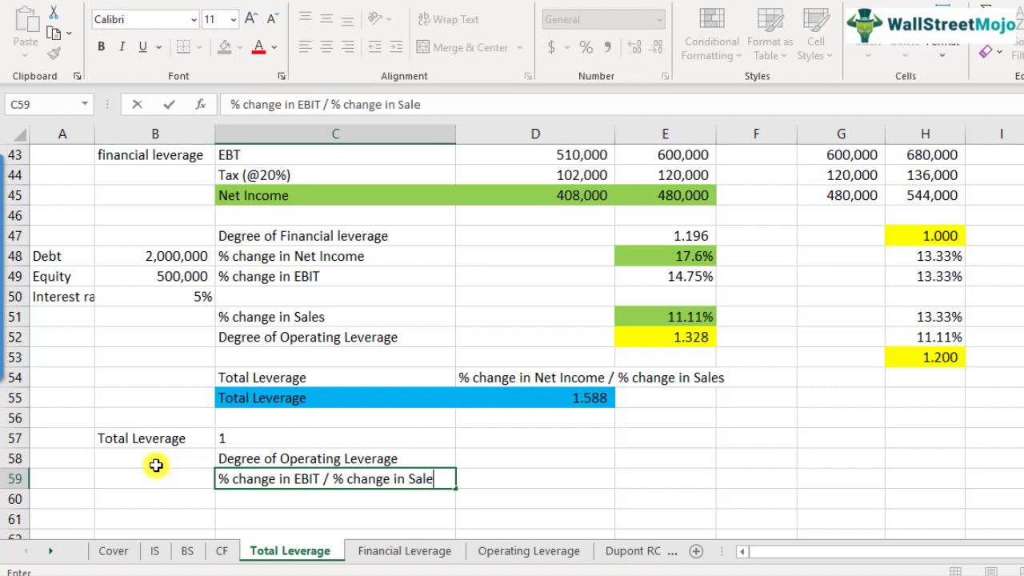
pyautogui.write('s')
pyautogui.press('Return')
# Copy the numbered operating leverage block C57:C59 to E57:E59
pyautogui.press('Up')
pyautogui.press('Up')
pyautogui.press('Up')
pyautogui.hotkey('shift', 'Down')
pyautogui.hotkey('shift', 'Down')
pyautogui.hotkey('ctrl', 'c')
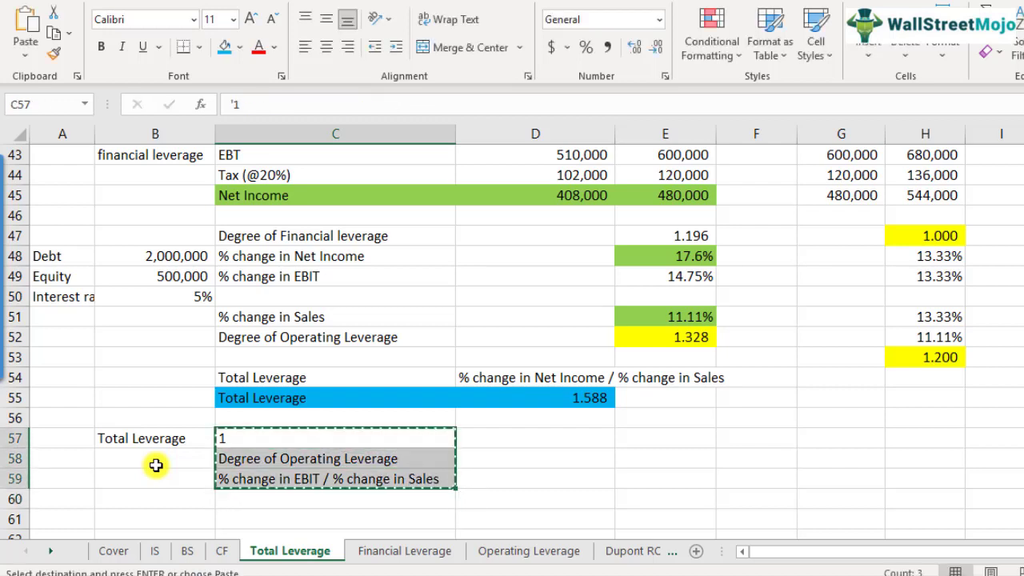
pyautogui.press('Right')
pyautogui.press('Right')
pyautogui.hotkey('ctrl', 'v')
# Renumber the copied block in E57 as 2 and change its label in E58 to "Degree of Financial Leverage"
pyautogui.press('Down')
pyautogui.press('Up')
pyautogui.press('F2')
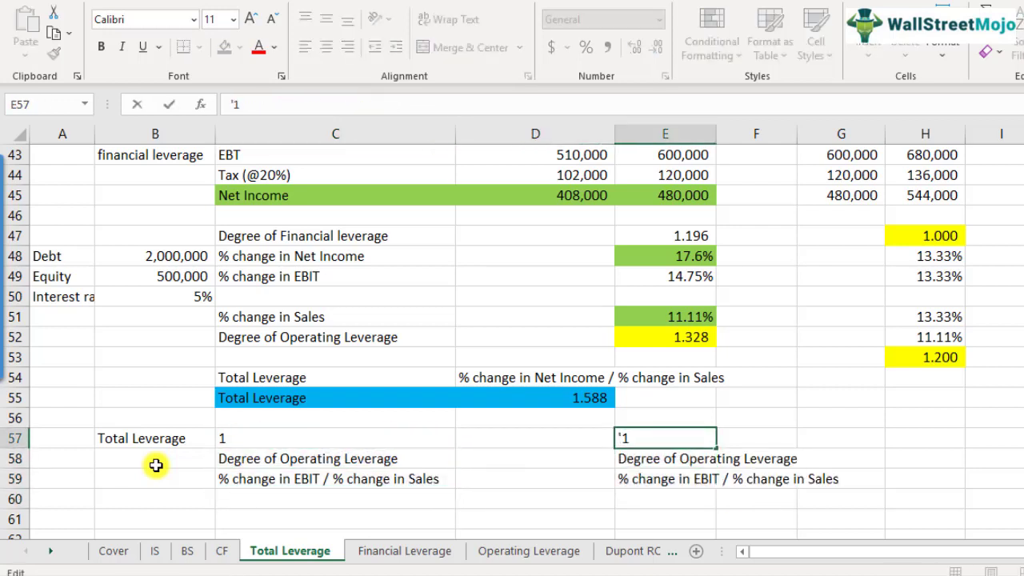
pyautogui.press('Down')
pyautogui.press('F2')
pyautogui.hotkey('ctrl', 'Left')
pyautogui.hotkey('ctrl', 'shift', 'Right')
pyautogui.write('Financial')
pyautogui.press('Return')
# Change the definition in E59 under Degree of Financial Leverage to "% change in Net Income / % change in EBIT"
pyautogui.press('F2')
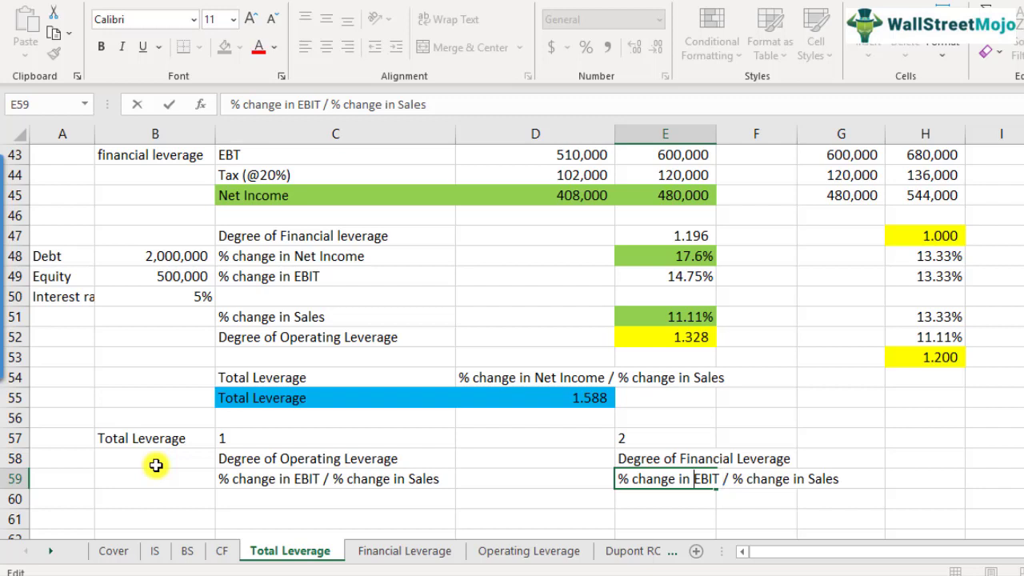
pyautogui.hotkey('ctrl', 'shift', 'Right')
pyautogui.write('Net Income')
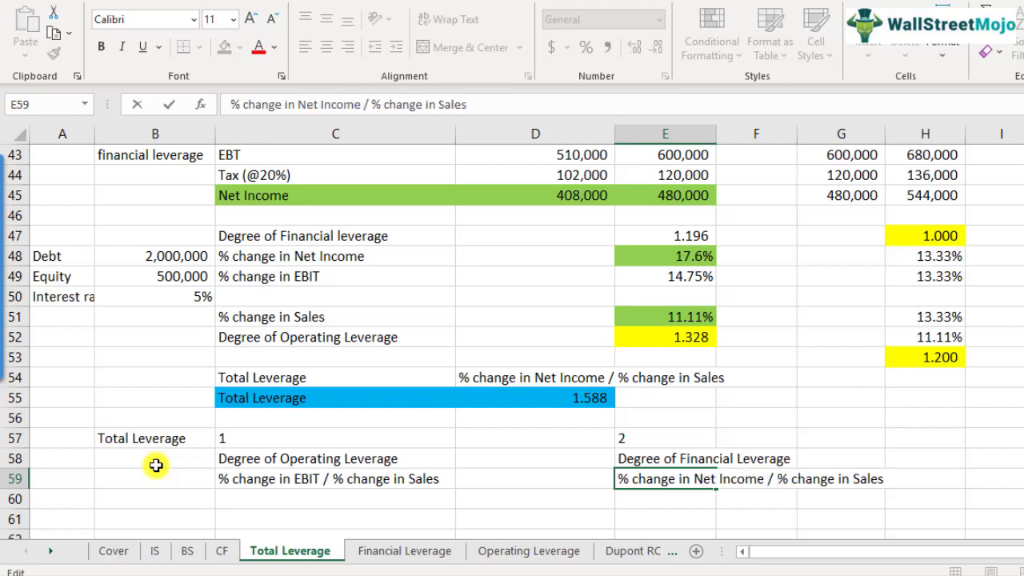
pyautogui.hotkey('ctrl', 'shift', 'Left')
pyautogui.write('EBIT')
pyautogui.press('Return')
pyautogui.press('Up')
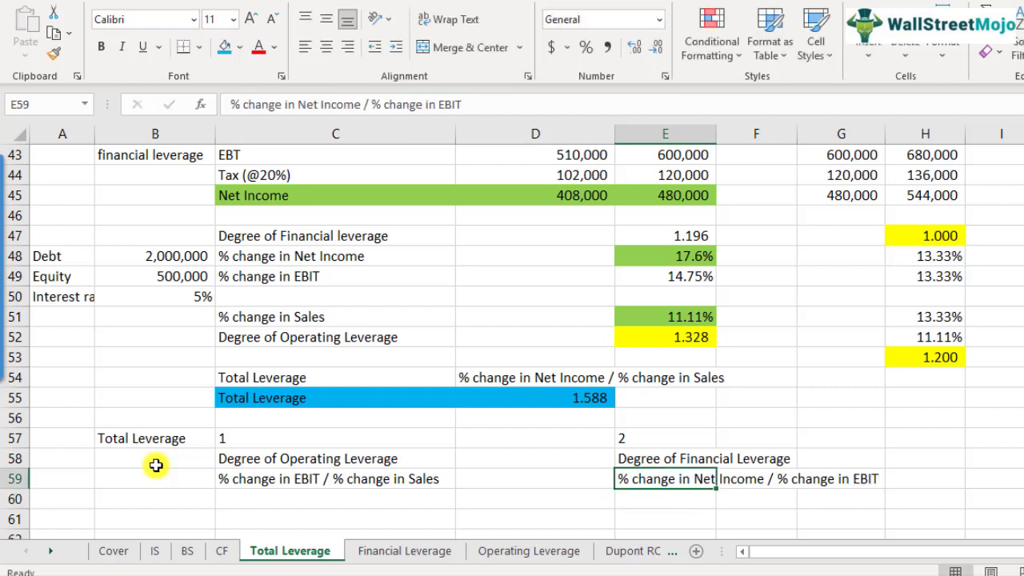
# Enter a multiplication sign "x" in D57 between the numbered operating and financial leverage blocks
pyautogui.press('Left')
pyautogui.press('Left')
pyautogui.press('Left')
pyautogui.press('Right')
pyautogui.press('Right')
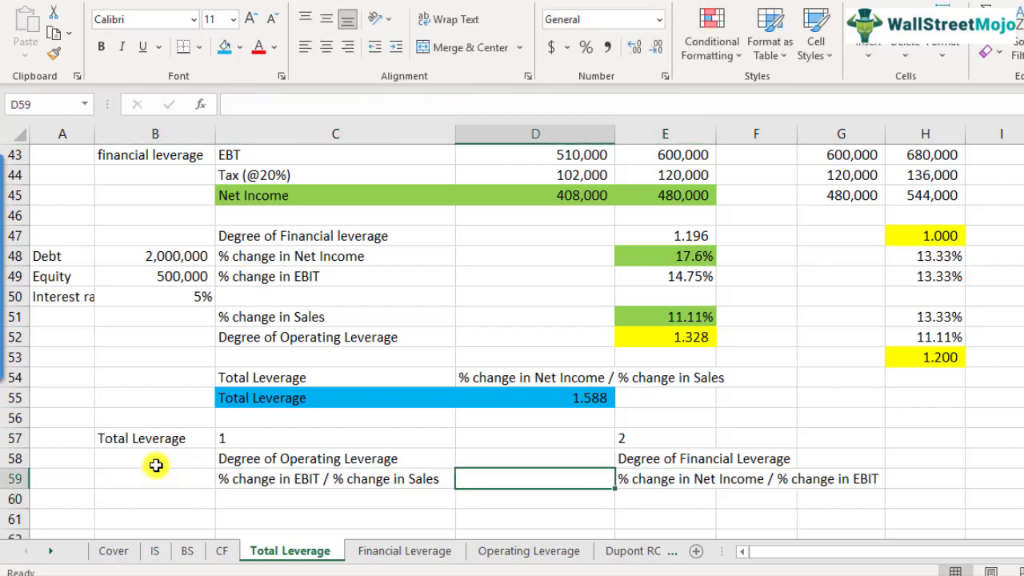
pyautogui.press('Up')
pyautogui.press('Up')
pyautogui.write('x')
pyautogui.press('Return')
# Compare the definitions in C59 and E59, focusing on their shared "% change in EBIT" term
pyautogui.press('Left')
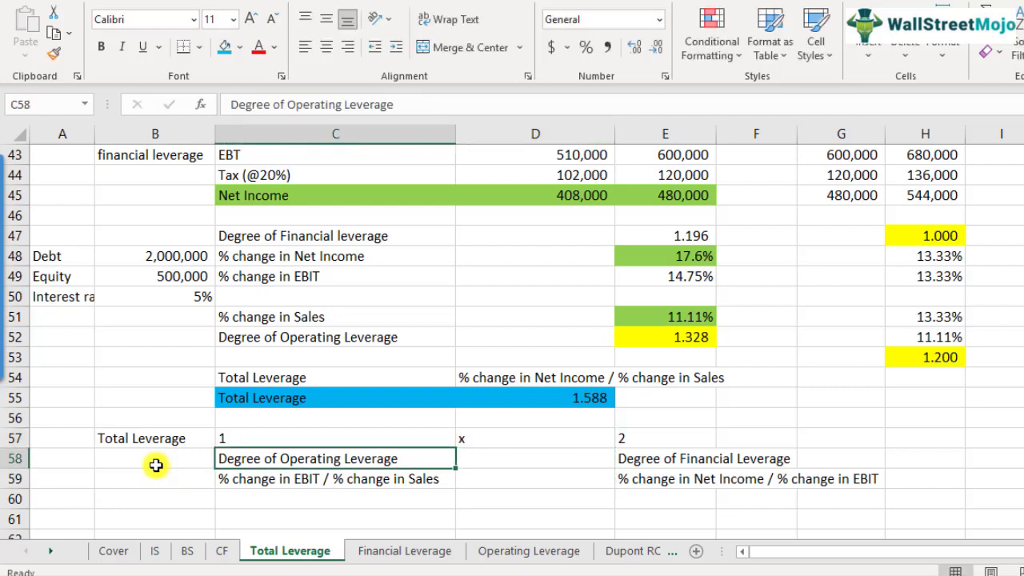
pyautogui.press('Right')
pyautogui.press('Right')
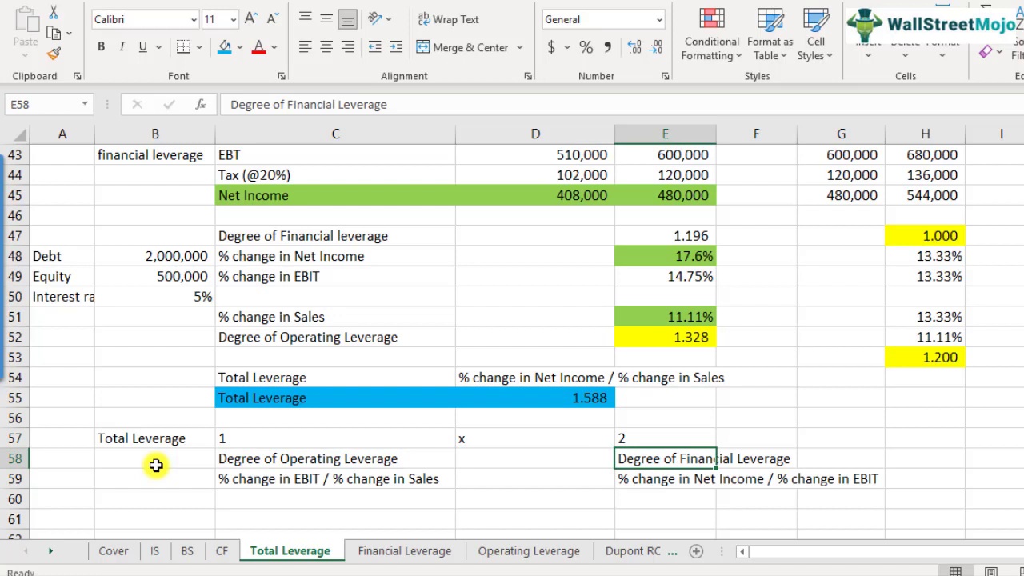
pyautogui.press('Left')
pyautogui.press('Left')
pyautogui.press('Down')
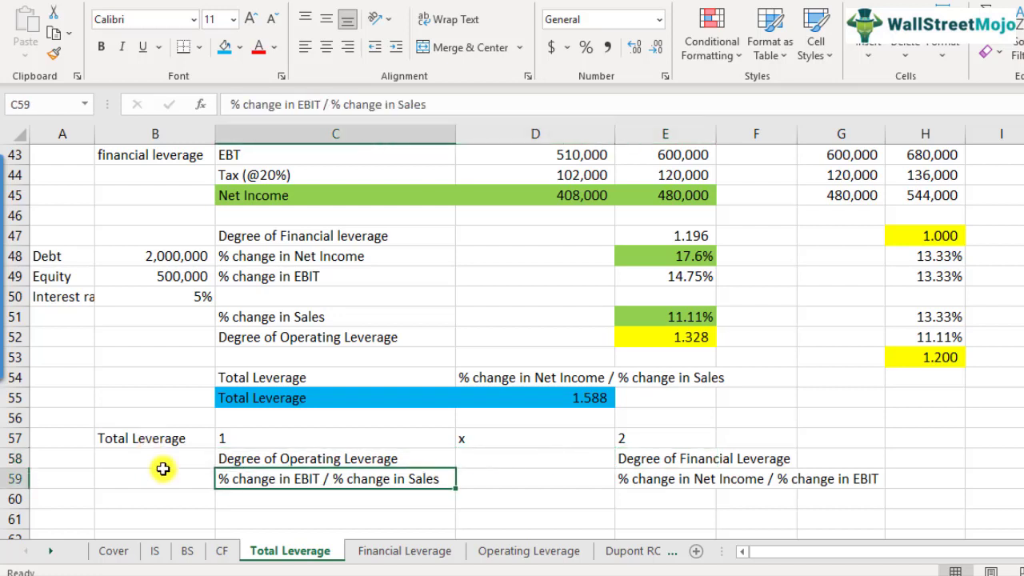
pyautogui.press('F2')
pyautogui.click(695, 485)
pyautogui.doubleClick(795, 480)
pyautogui.moveTo(777, 479); pyautogui.dragTo(887, 475)
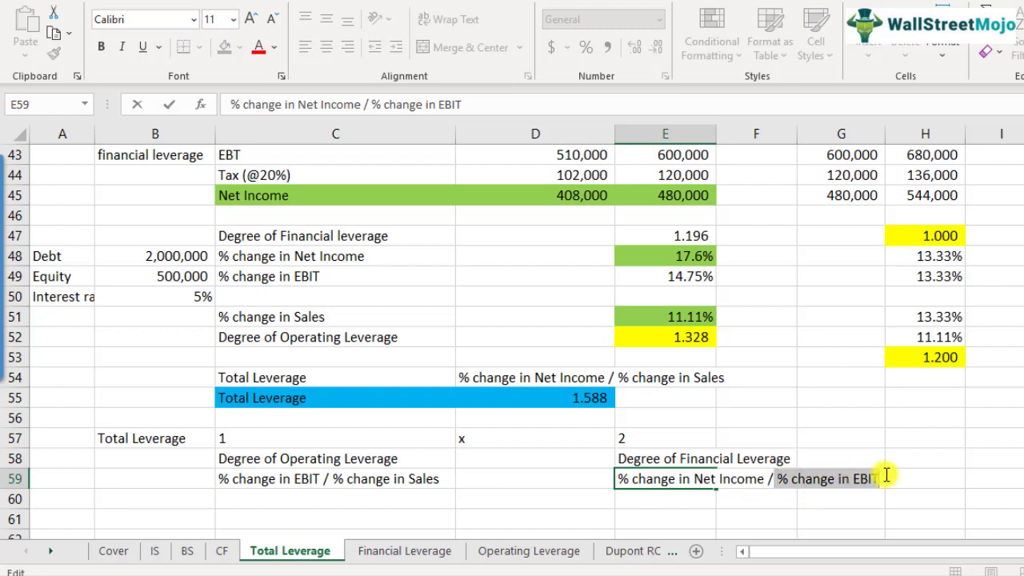
pyautogui.doubleClick(318, 480)
pyautogui.moveTo(320, 480); pyautogui.dragTo(219, 478)
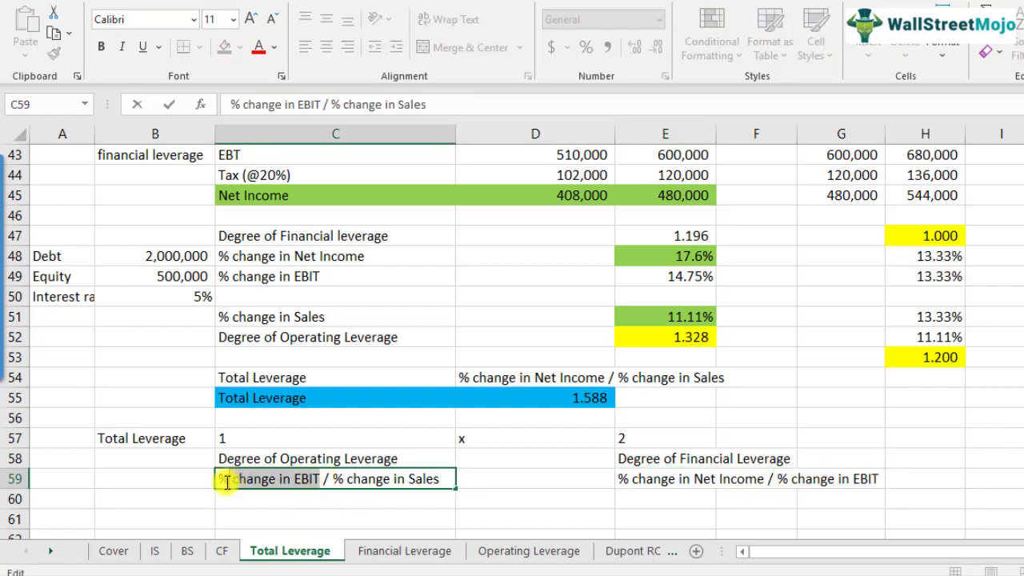
pyautogui.click(347, 504)
# Copy the total leverage definition from D54 into C61 for comparison, and clear it again
pyautogui.click(541, 373)
pyautogui.hotkey('ctrl', 'c')
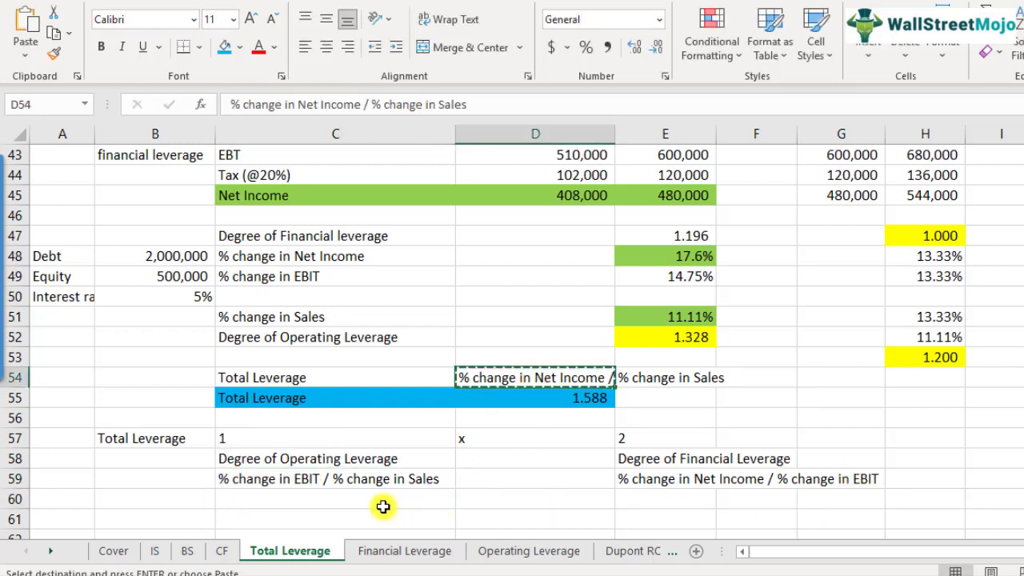
pyautogui.scroll(-1, 448, 435)
pyautogui.click(338, 462)
pyautogui.hotkey('ctrl', 'v')
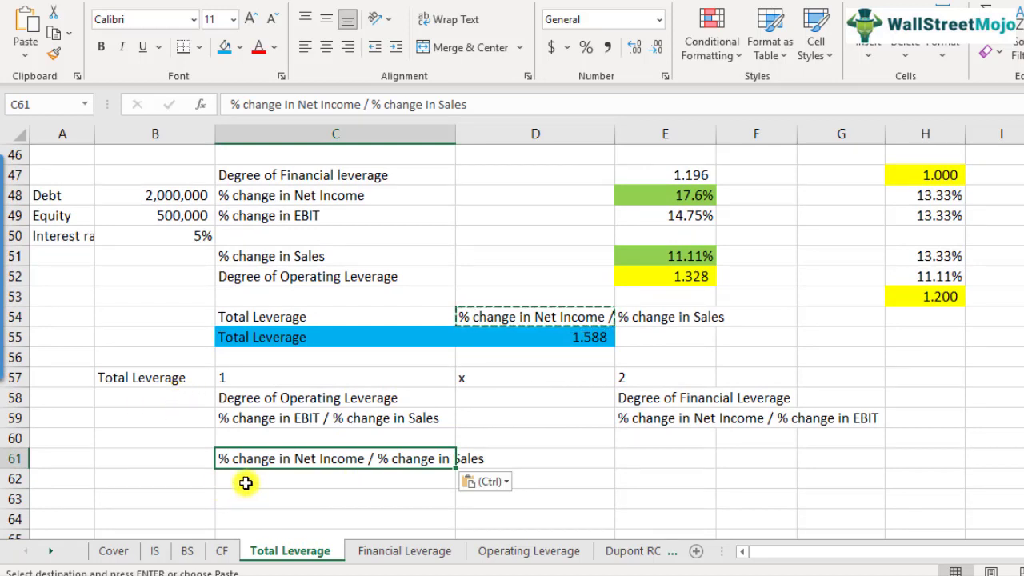
pyautogui.press('Delete')
# Make the multiplication sign in D57 bold
pyautogui.press('Up')
pyautogui.press('Up')
pyautogui.press('Up')
pyautogui.press('Up')
pyautogui.press('Right')
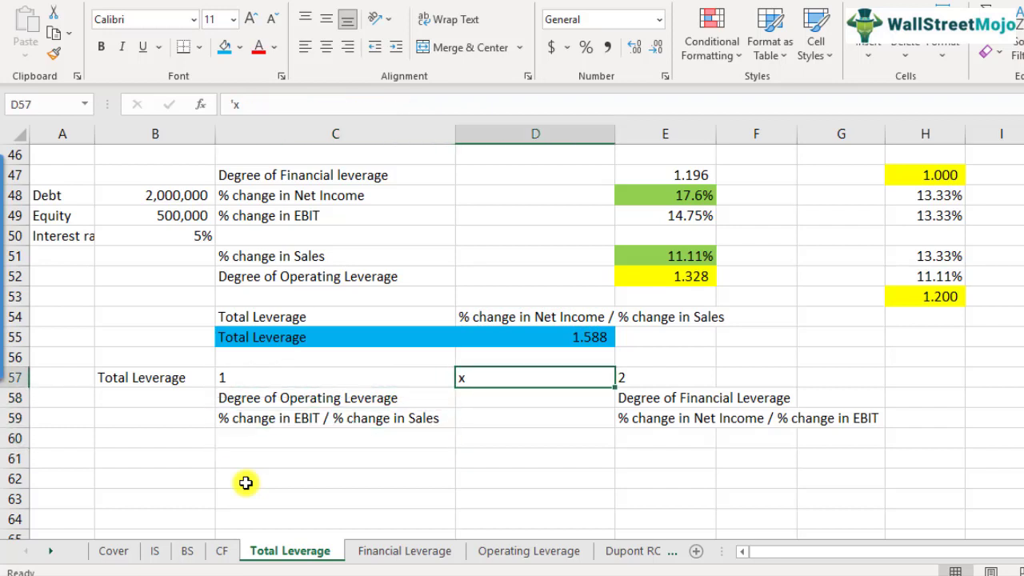
pyautogui.hotkey('ctrl', 'b')
# Make the Degree of Operating Leverage label in C52 and the Degree of Financial leverage label in C47 bold
pyautogui.scroll(1, 541, 444)
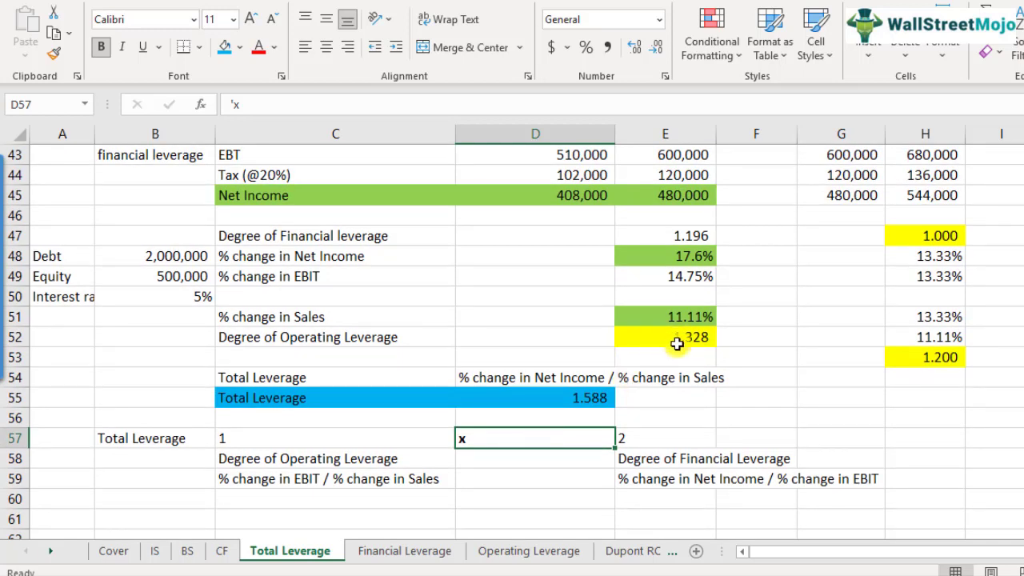
pyautogui.click(332, 338)
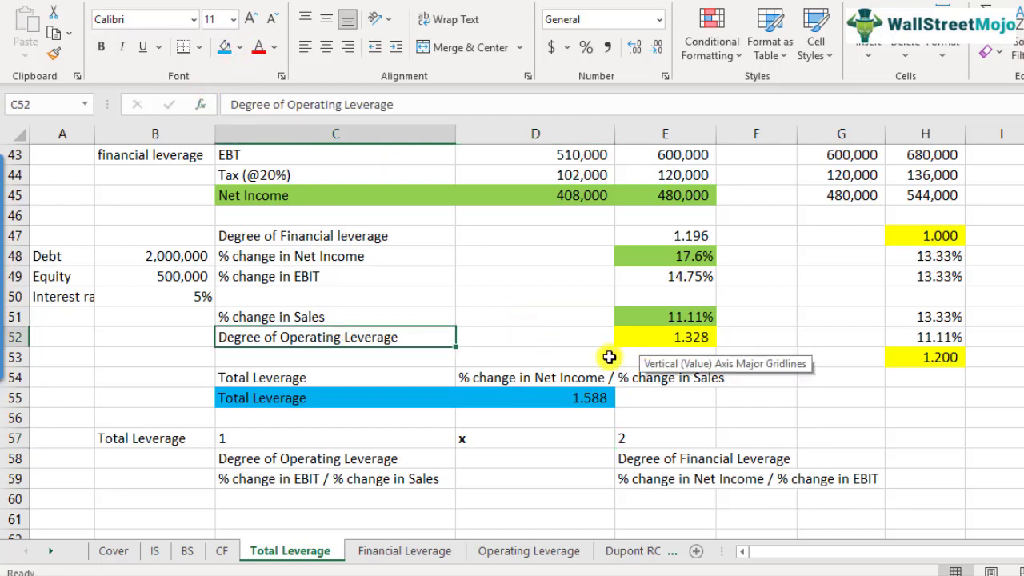
pyautogui.hotkey('ctrl', 'b')
pyautogui.click(345, 236)
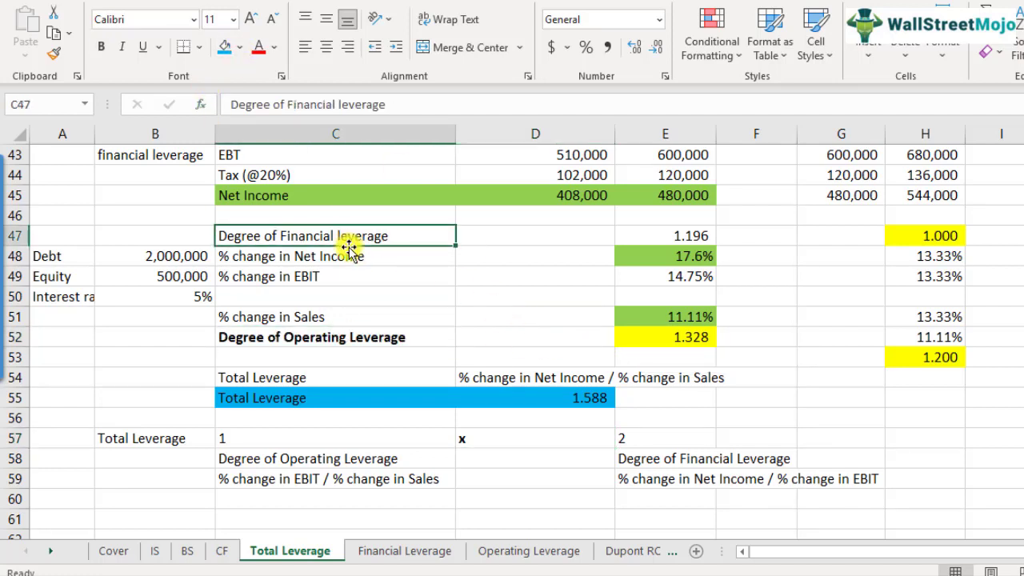
pyautogui.hotkey('ctrl', 'b')
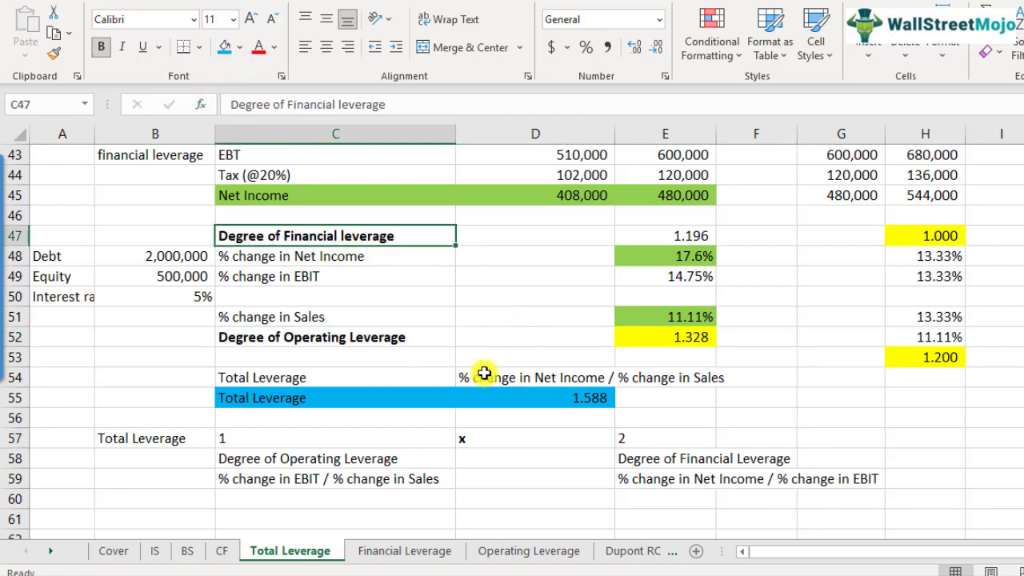
pyautogui.click(589, 403)
pyautogui.click(658, 403)
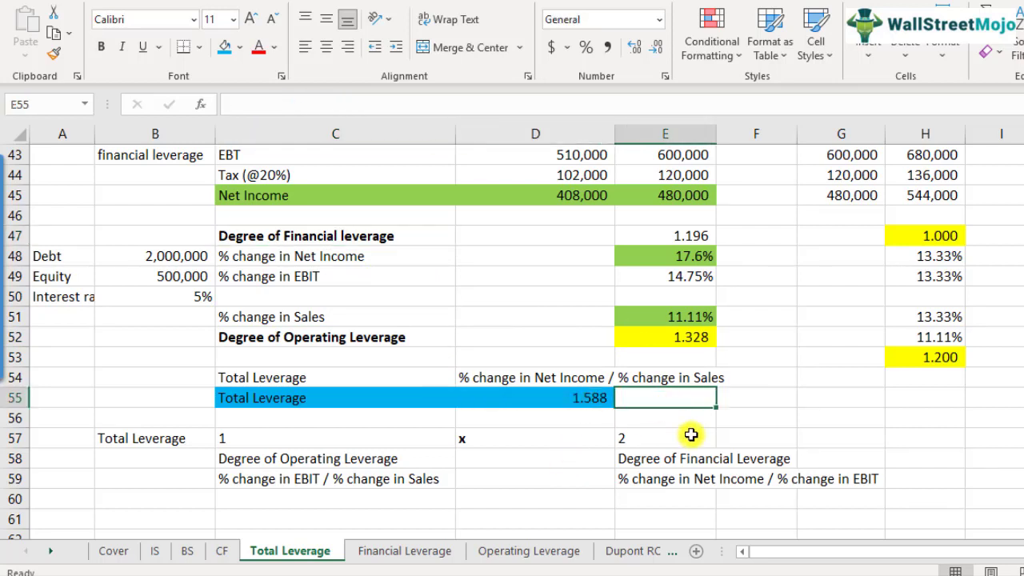
pyautogui.write('=')
pyautogui.press('Escape')
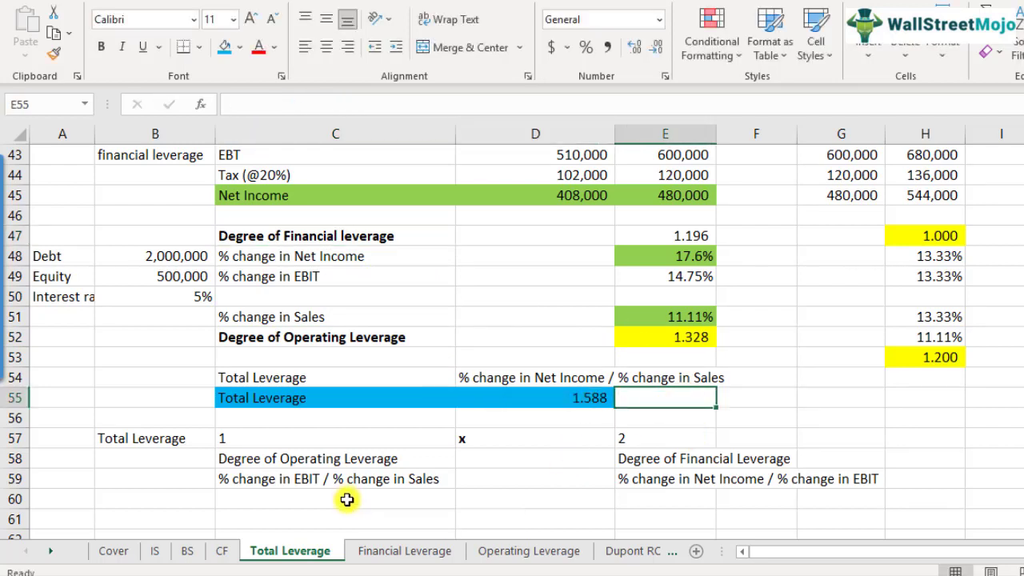
# Link C60 to the operating leverage value in E52 and E60 to the financial leverage value in E47
pyautogui.click(360, 502)
pyautogui.write('=')
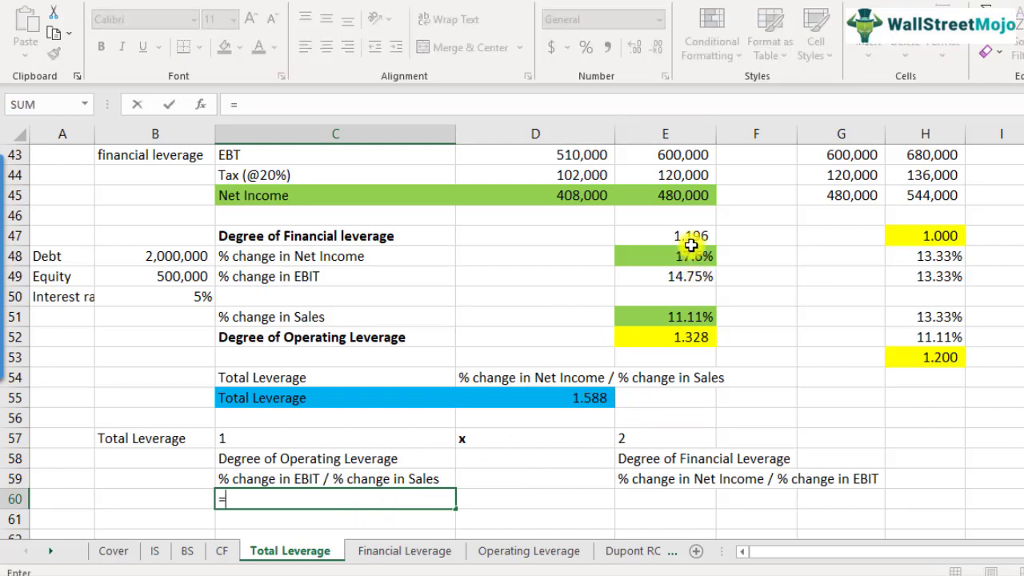
pyautogui.click(684, 345)
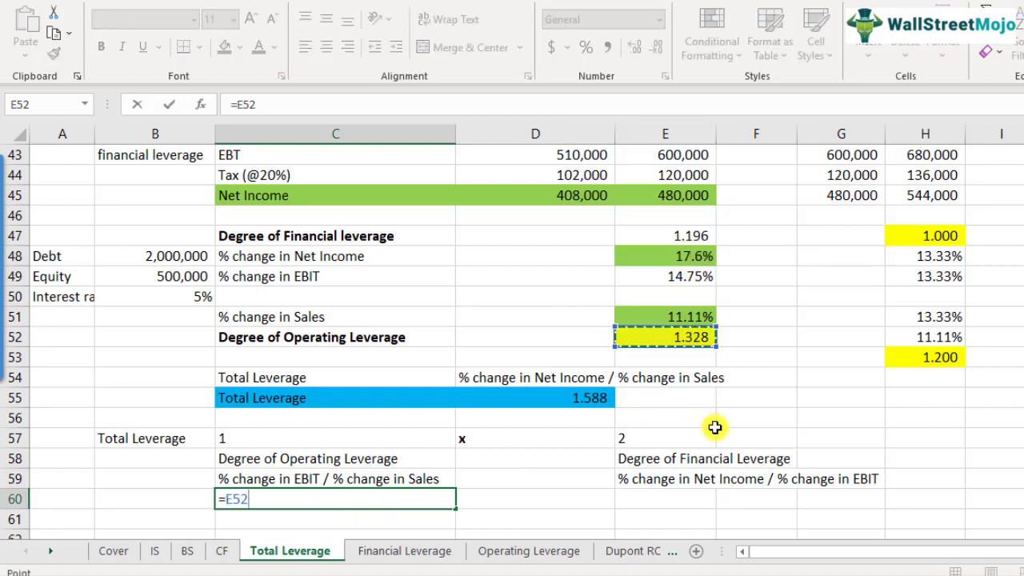
pyautogui.press('Return')
pyautogui.click(677, 501)
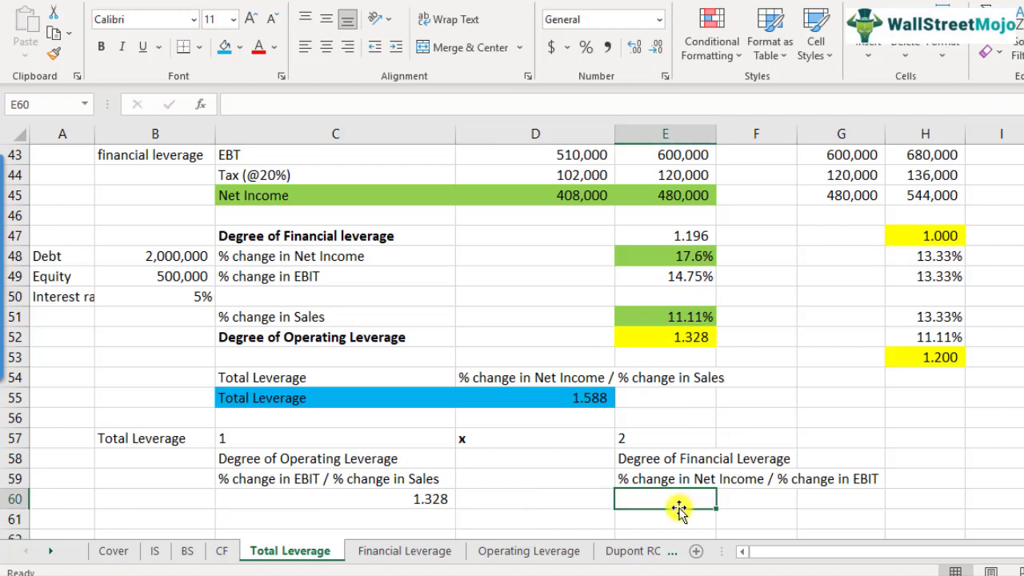
pyautogui.write('=')
pyautogui.click(681, 237)
pyautogui.press('Return')
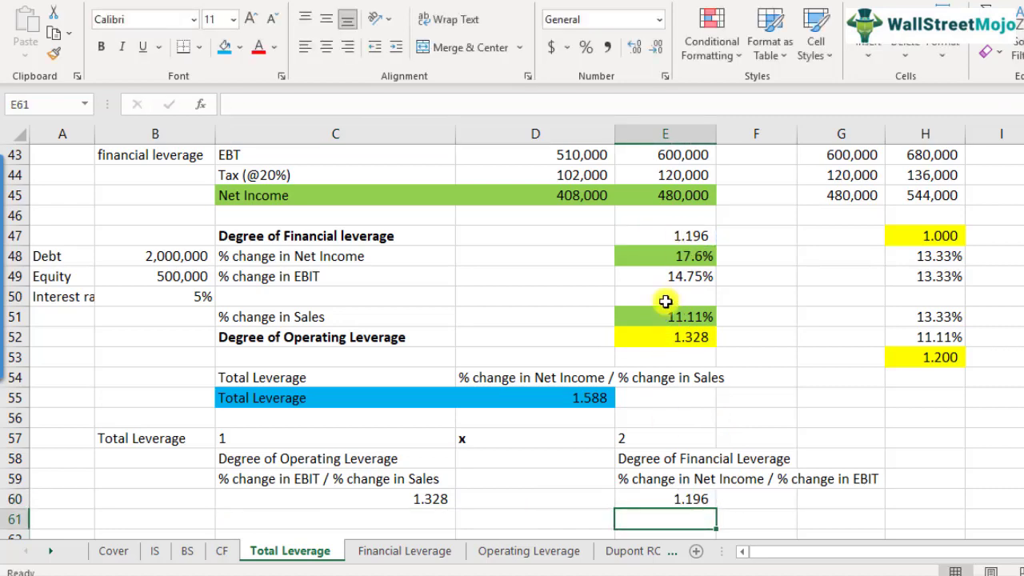
# Enter a multiplication sign "x" in D60 between the two linked leverage values
pyautogui.scroll(-1, 688, 256)
pyautogui.click(522, 440)
pyautogui.write('x')
pyautogui.press('Return')
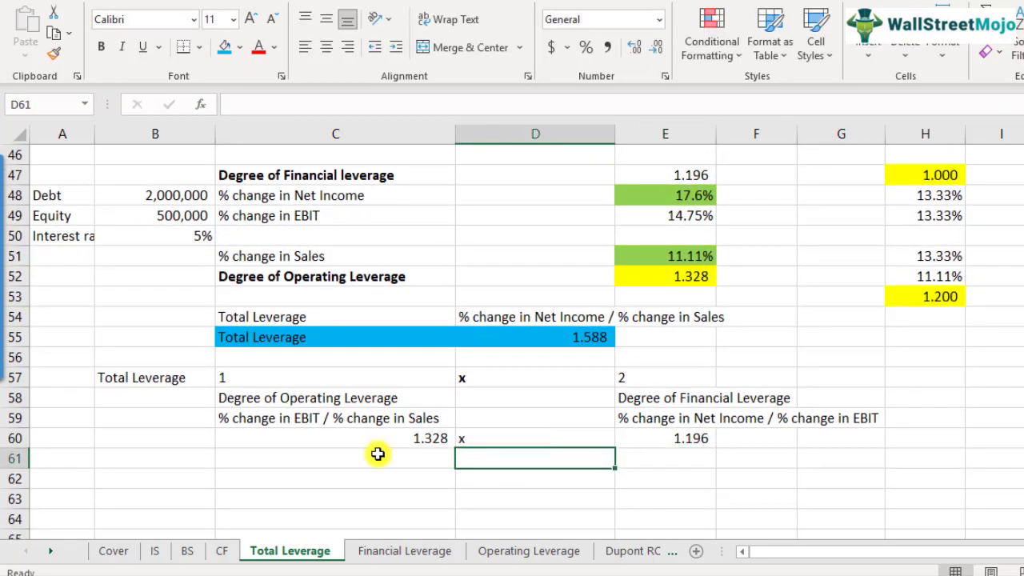
# Calculate total leverage in C61 with the formula =C60*E60
pyautogui.click(373, 494)
pyautogui.press('Up')
pyautogui.write('=')
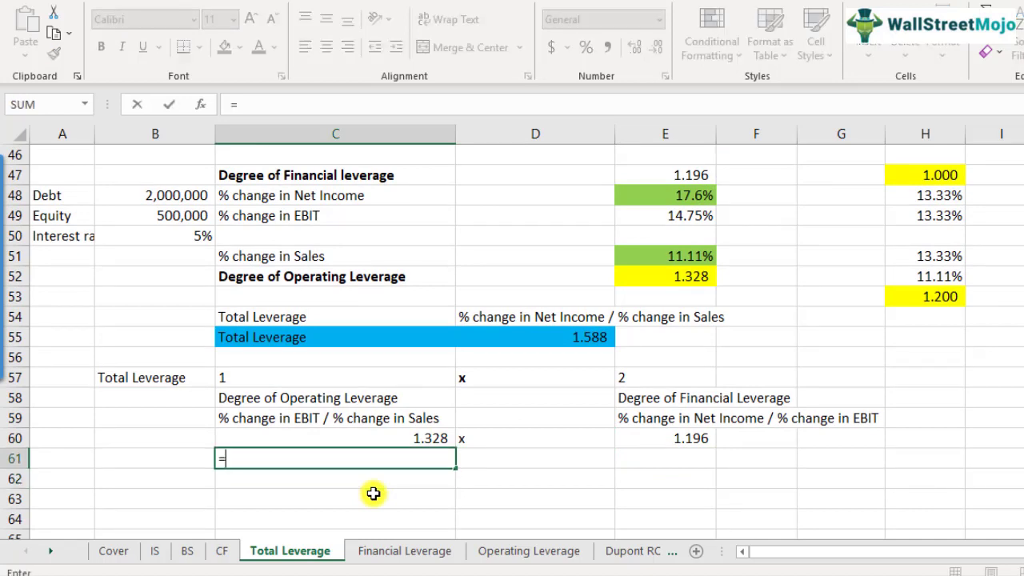
pyautogui.press('Up')
pyautogui.write('*')
pyautogui.click(696, 442)
pyautogui.press('Return')
pyautogui.press('Up')
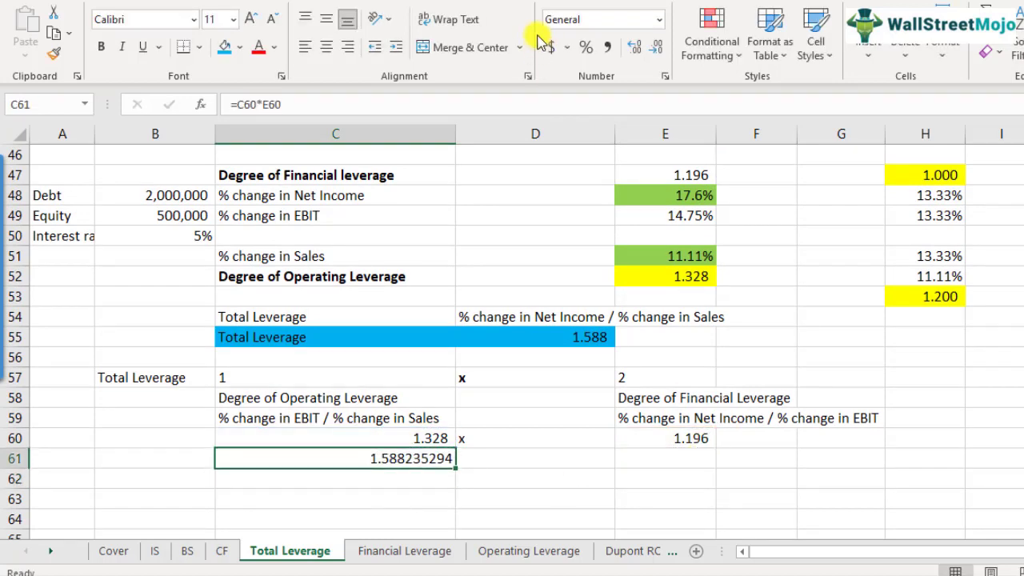
# Format the total leverage result in C61 to three decimal places with a blue fill
pyautogui.click(651, 48)
pyautogui.click(651, 48)
pyautogui.click(651, 48)
pyautogui.click(651, 48)
pyautogui.click(652, 48)
pyautogui.click(651, 48)
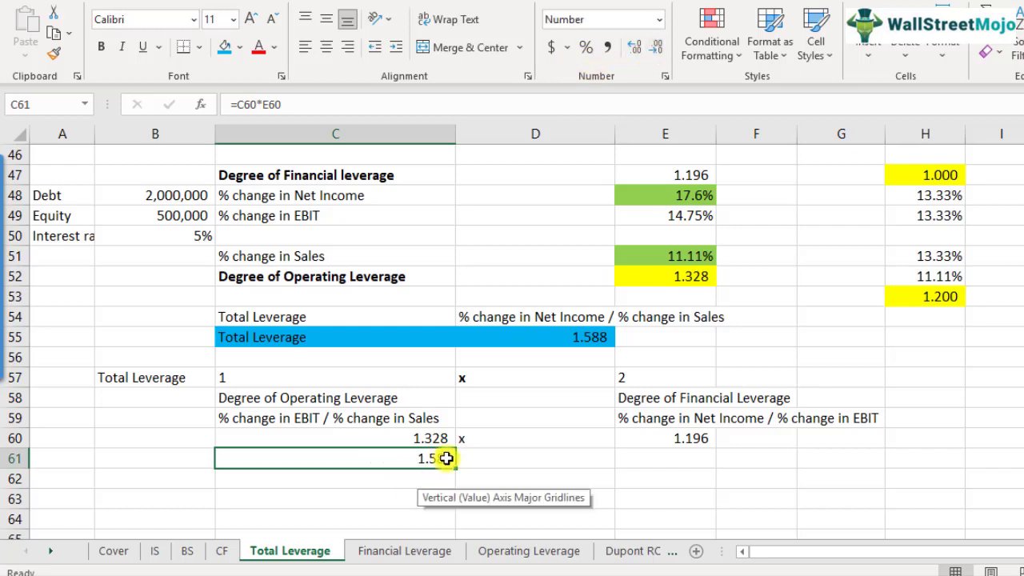
pyautogui.click(225, 47)
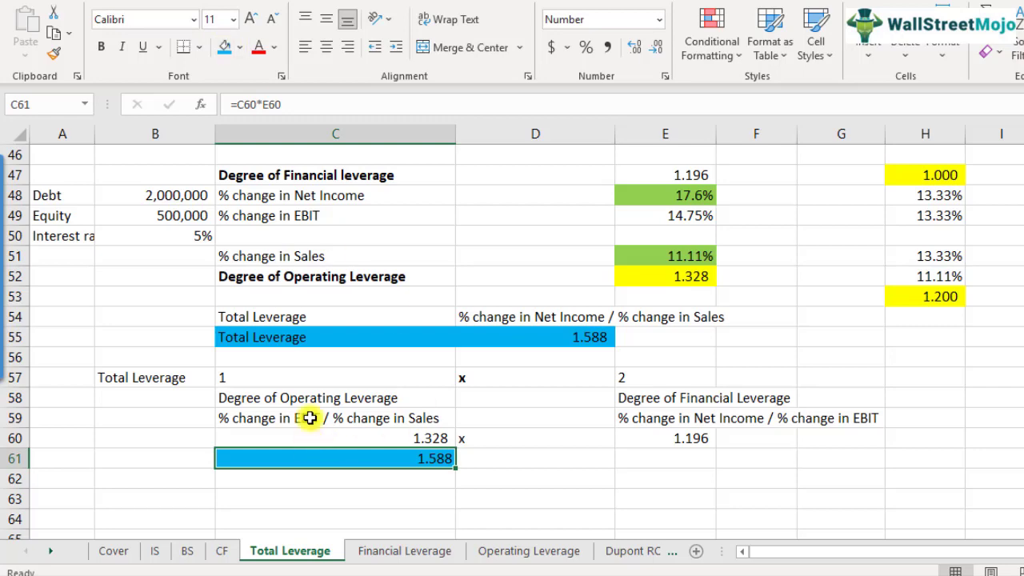
# Open the IS sheet and examine the growth, total, operating and financial leverage rows in the Business Risk section
pyautogui.scroll(1, 423, 423)
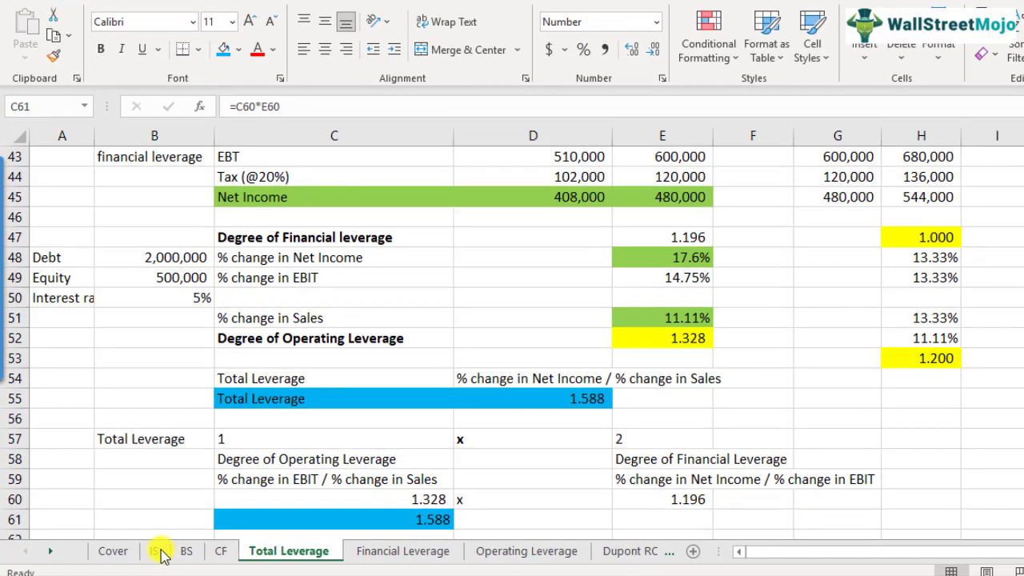
pyautogui.click(156, 552)
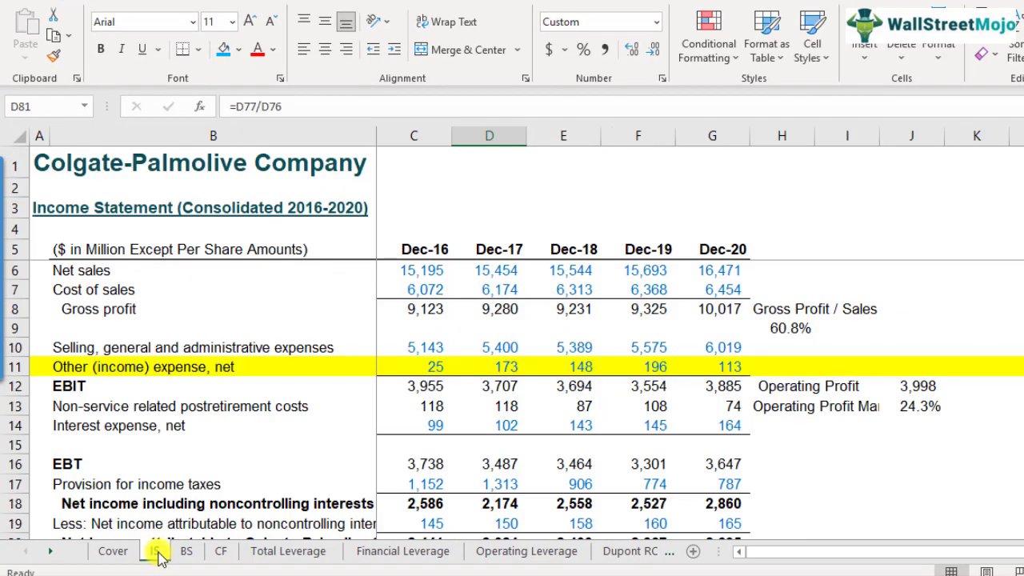
pyautogui.click(143, 254)
pyautogui.scroll(-15, 136, 370)
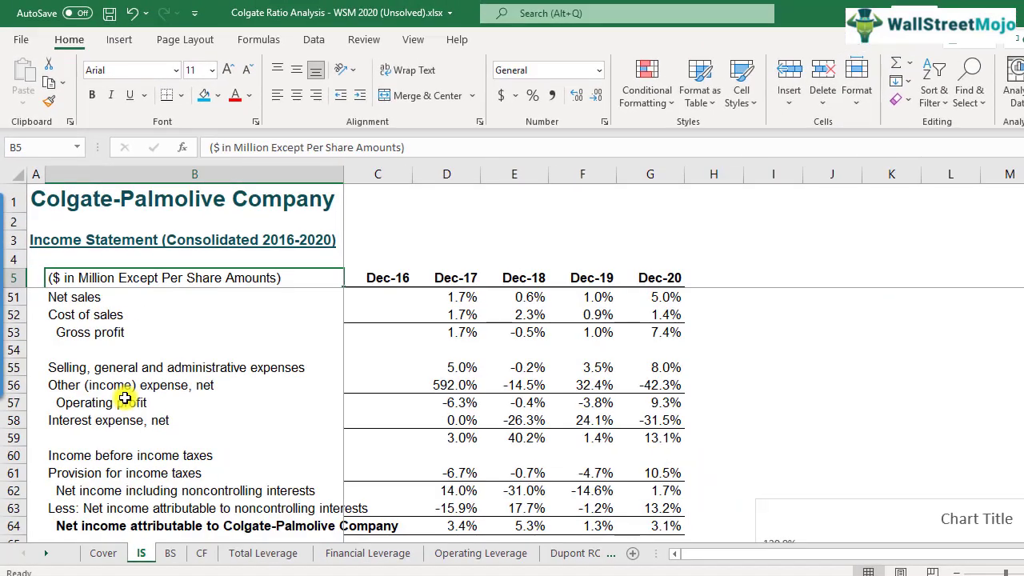
pyautogui.scroll(-8, 125, 397)
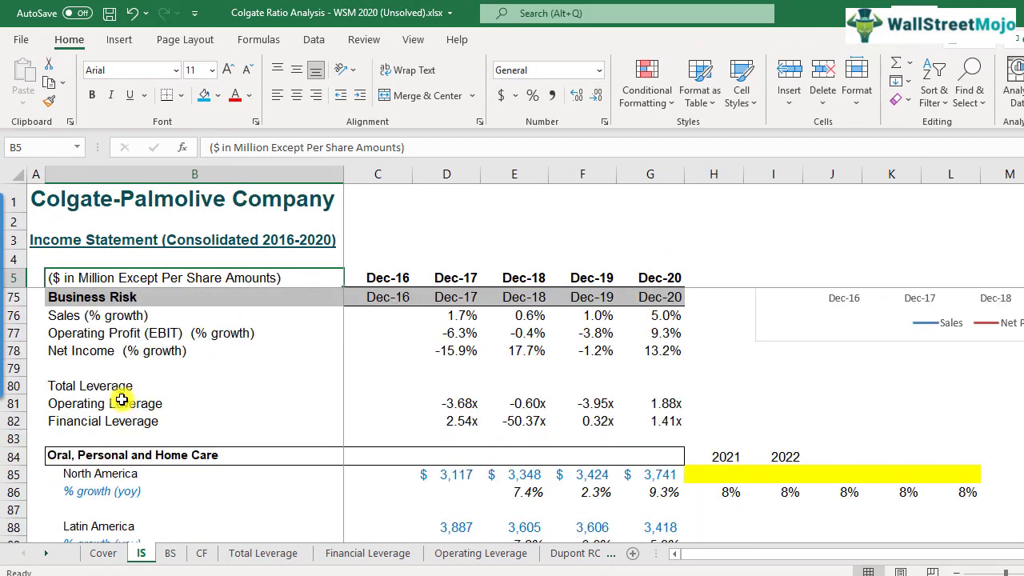
pyautogui.click(13, 386)
pyautogui.click(458, 386)
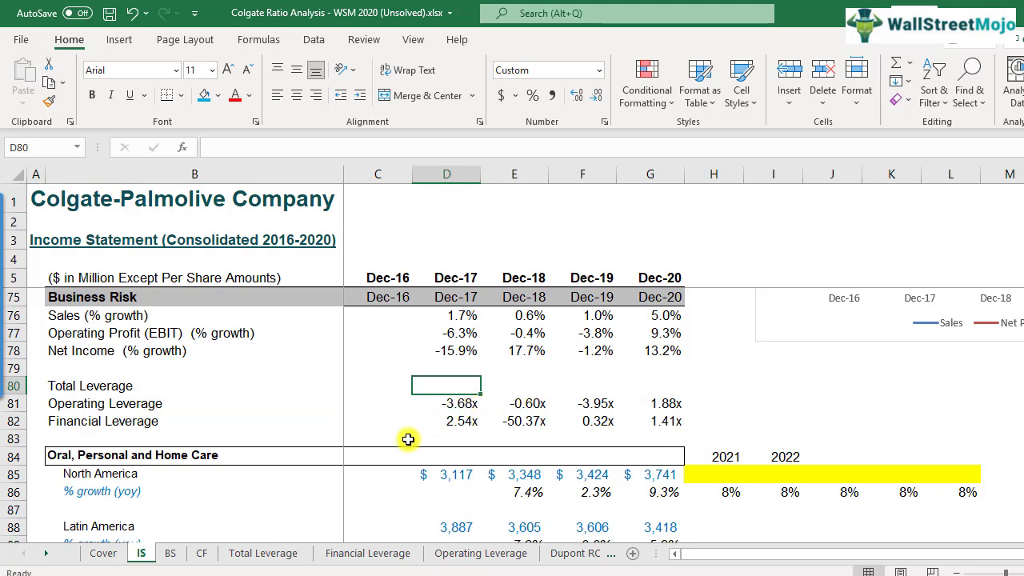
pyautogui.click(463, 406)
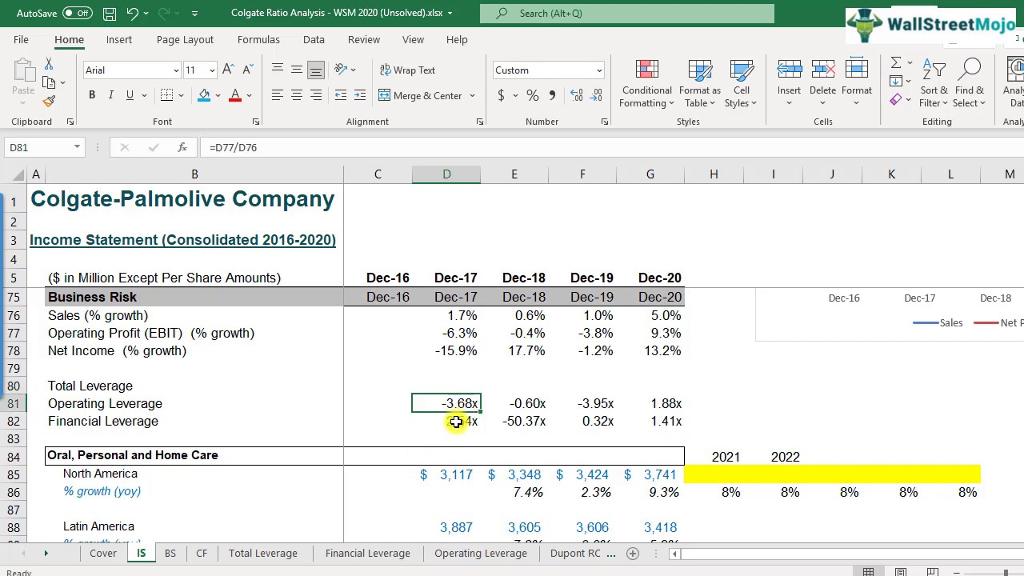
pyautogui.click(459, 419)
pyautogui.click(460, 403)
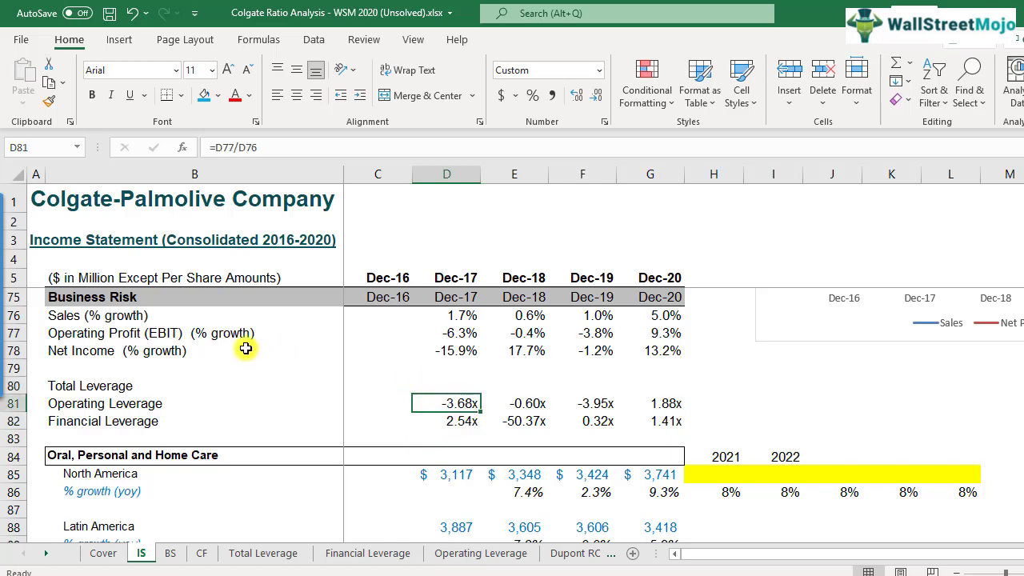
pyautogui.click(208, 312)
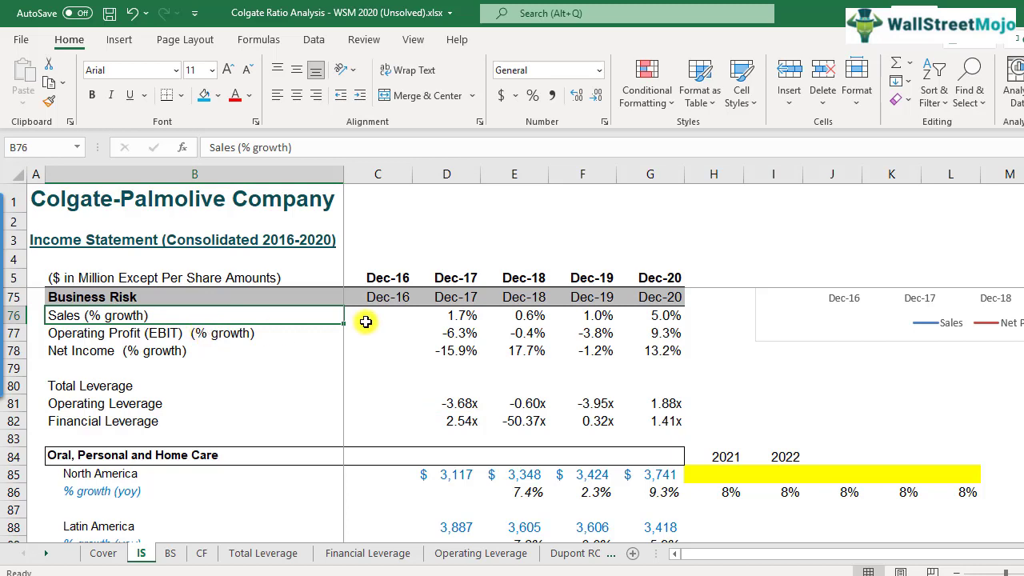
# Examine the Dec-17 growth figures for sales, operating profit and net income alongside the Total Leverage row
pyautogui.click(453, 316)
pyautogui.click(451, 334)
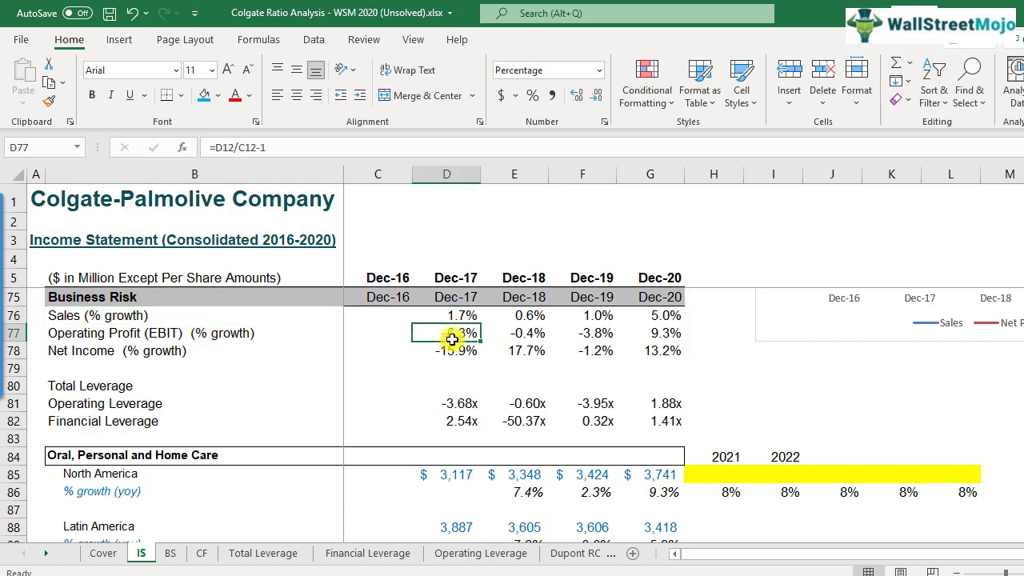
pyautogui.click(455, 350)
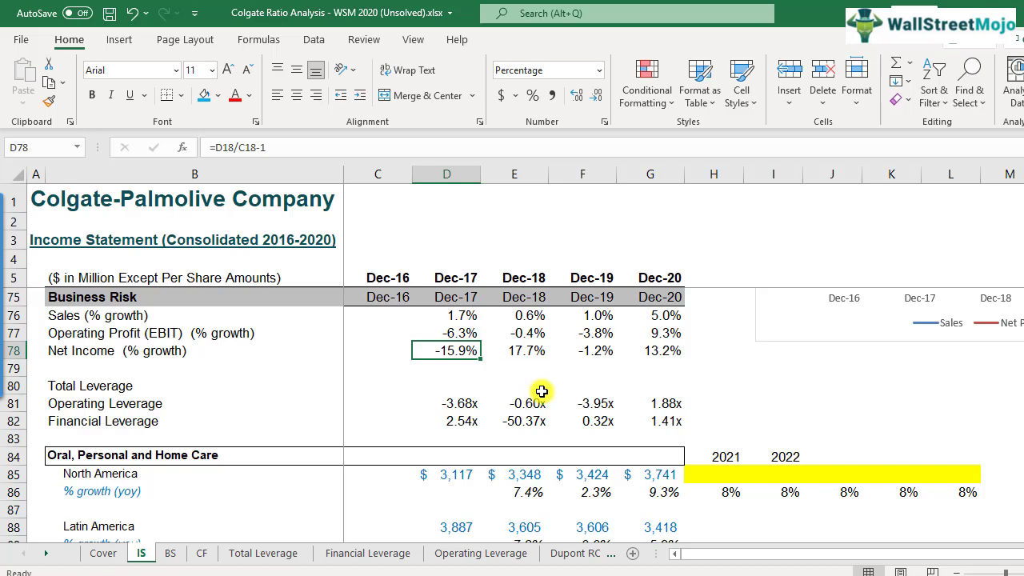
pyautogui.click(456, 385)
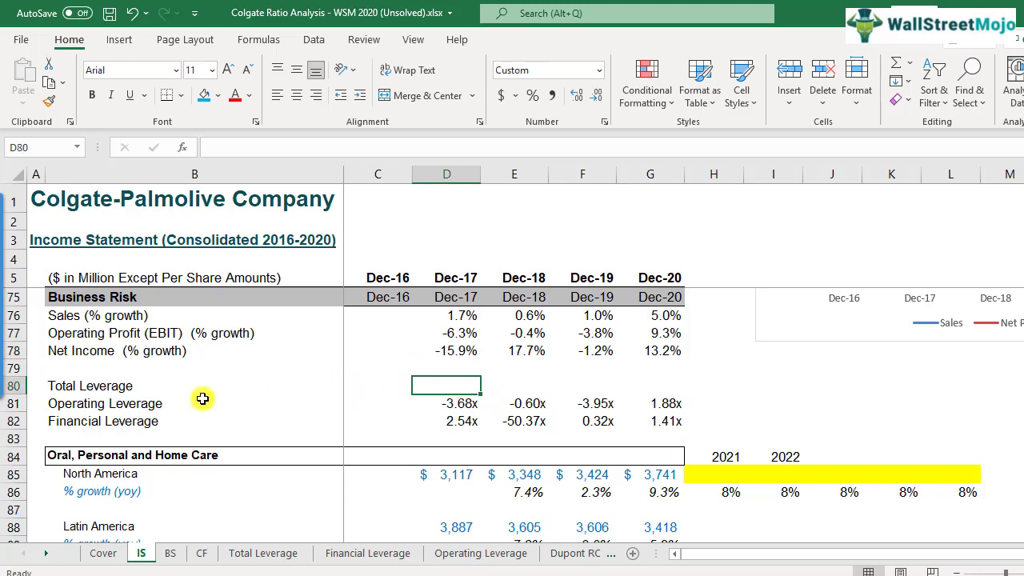
pyautogui.click(189, 387)
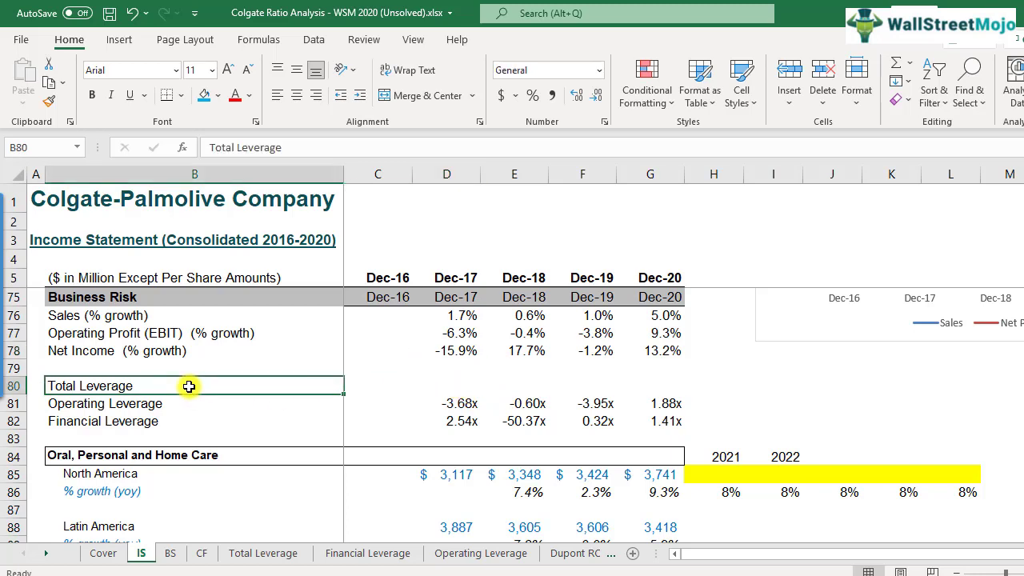
pyautogui.click(431, 388)
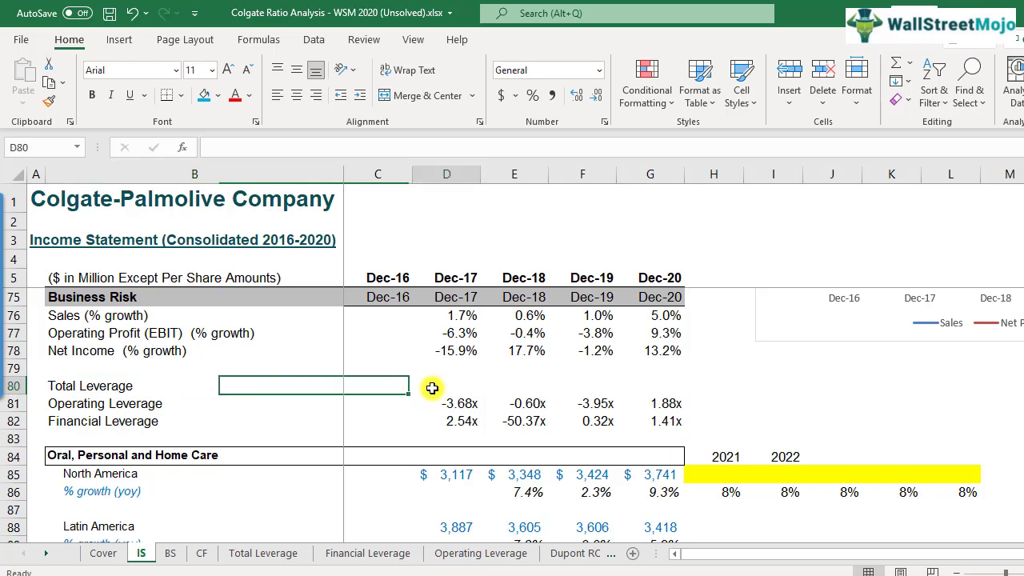
pyautogui.click(455, 352)
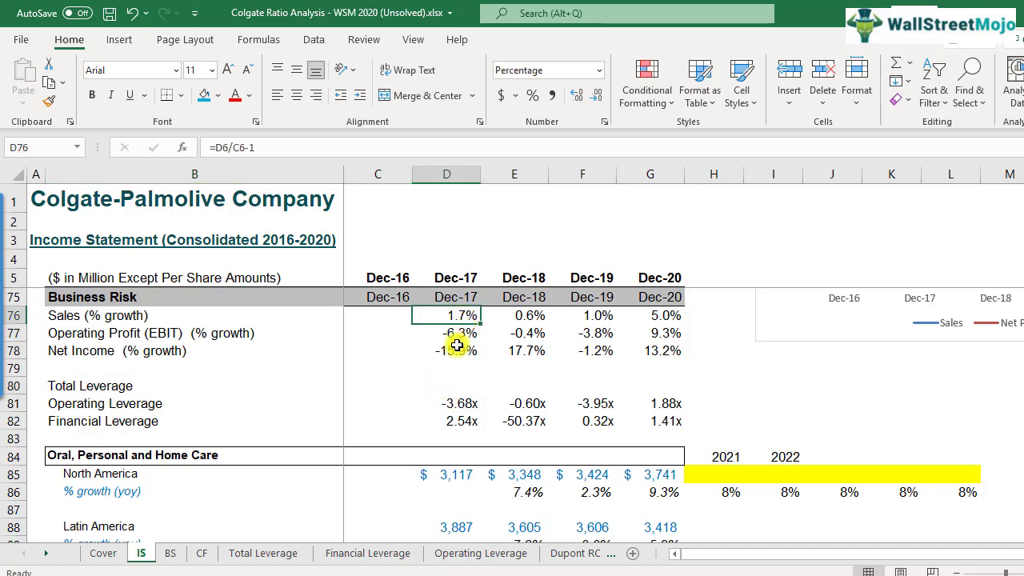
# Calculate Dec-17 total leverage in D80 with the formula =D78/D76, net income growth over sales growth
pyautogui.click(451, 388)
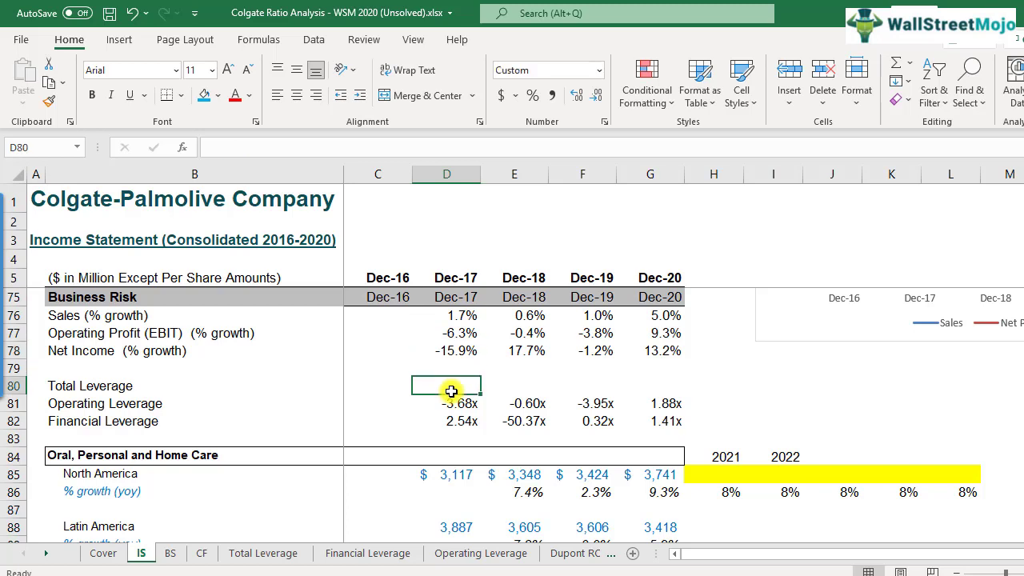
pyautogui.write('=')
pyautogui.click(454, 349)
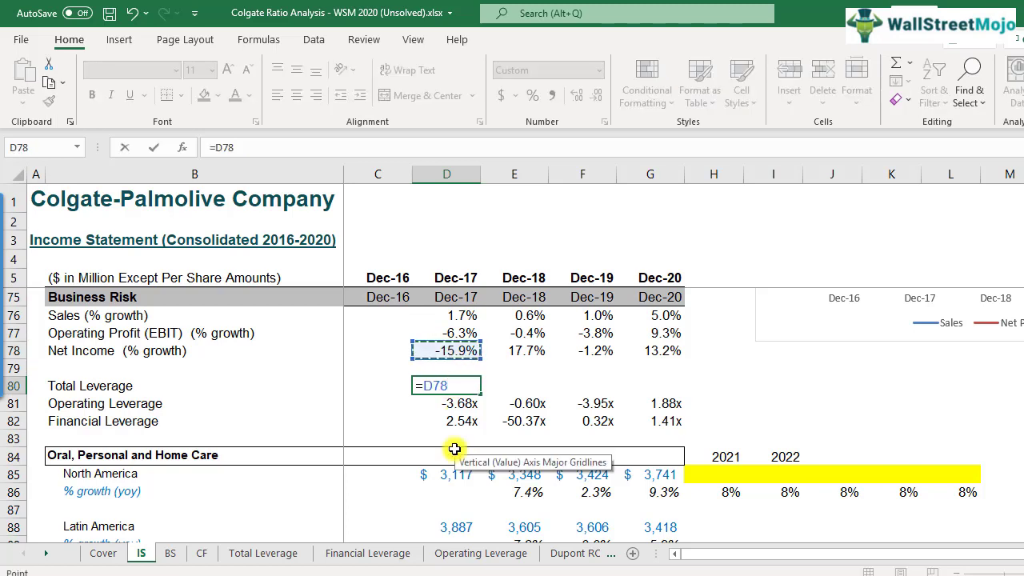
pyautogui.write('/')
pyautogui.click(460, 316)
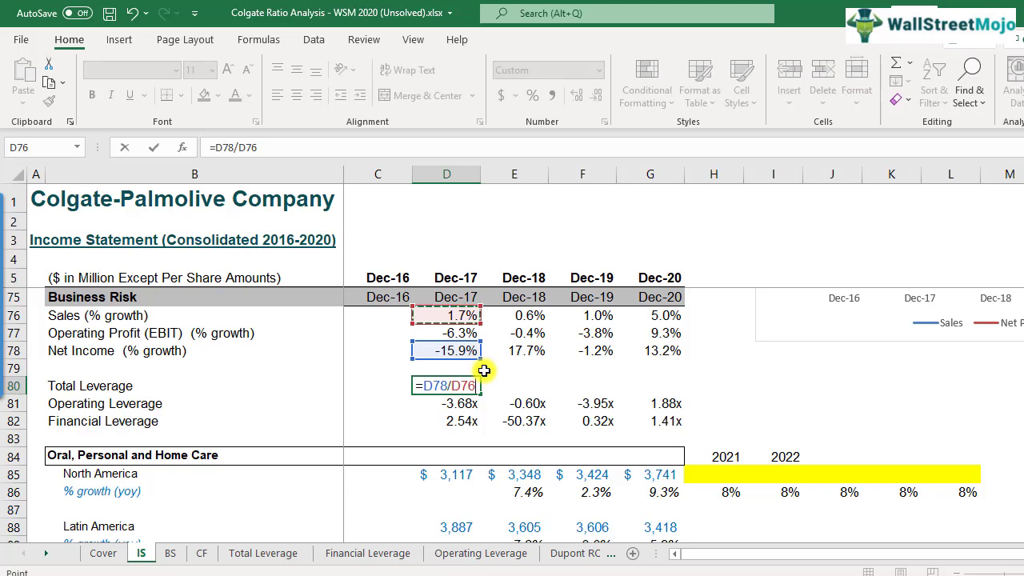
pyautogui.press('Return')
pyautogui.press('Up')
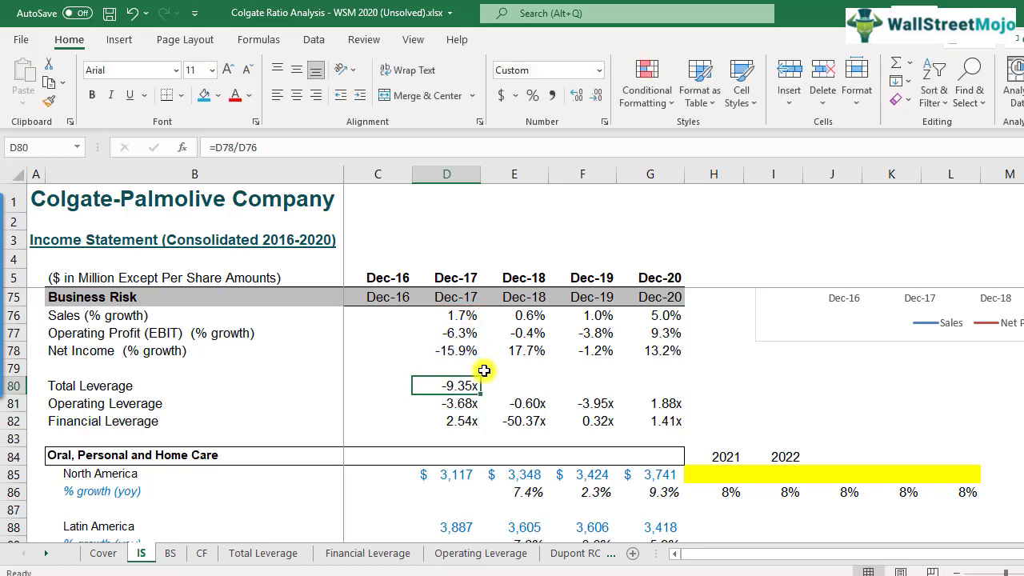
# Copy the total leverage formula from D80 across Dec-18 to Dec-20 in E80:G80
pyautogui.hotkey('ctrl', 'c')
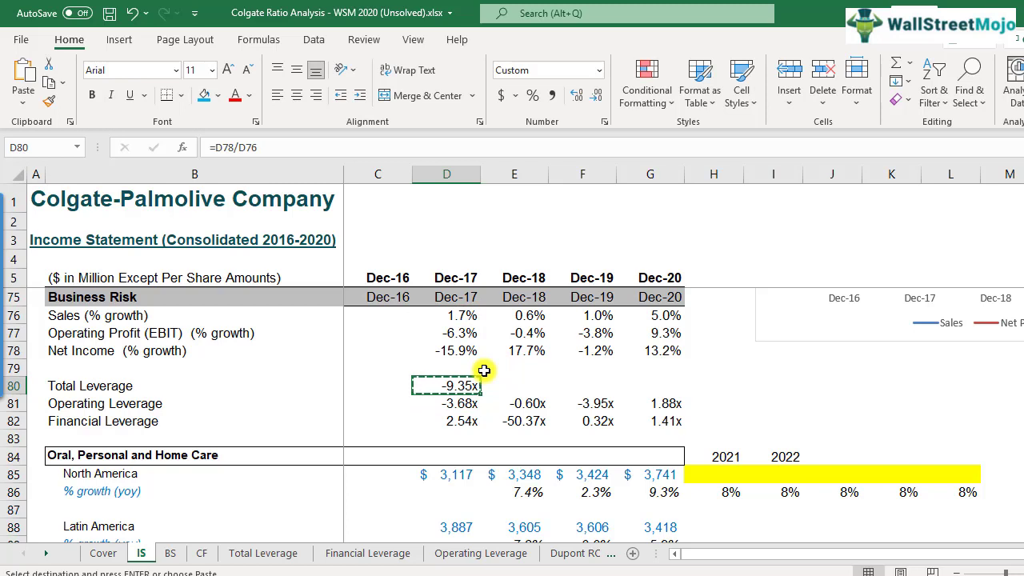
pyautogui.press('Right')
pyautogui.hotkey('shift', 'Right')
pyautogui.hotkey('shift', 'Right')
pyautogui.hotkey('ctrl', 'v')
pyautogui.press('Left')
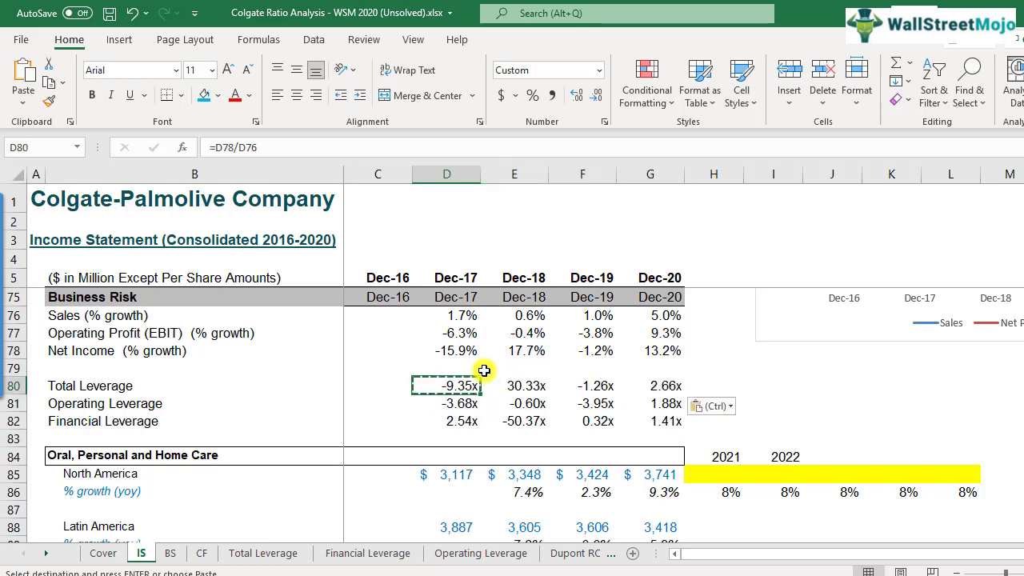
pyautogui.press('Right')
pyautogui.press('Escape')
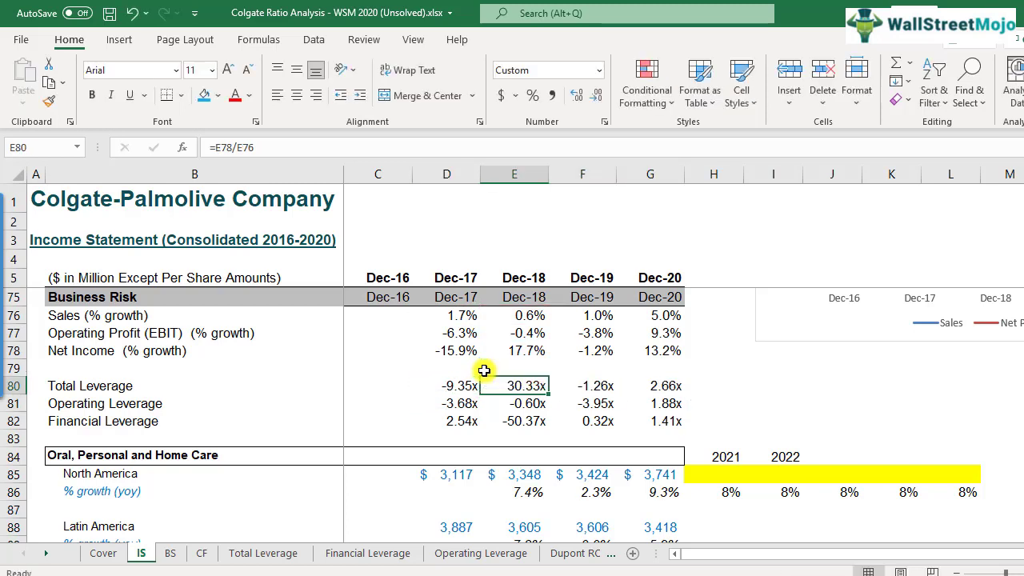
# Review the total leverage values across all years and inspect the formula behind the Dec-17 figure in D80
pyautogui.press('Right')
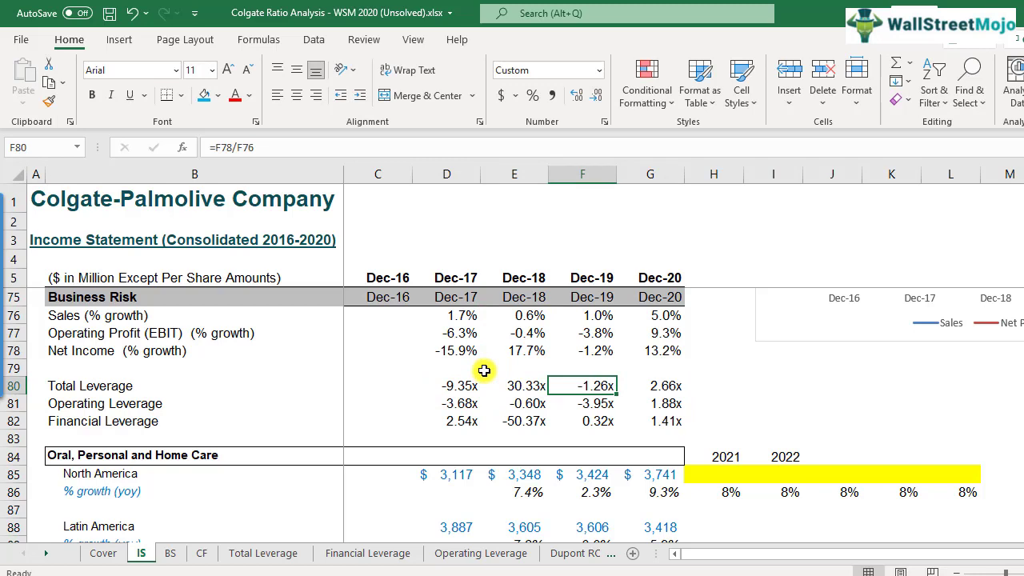
pyautogui.press('Right')
pyautogui.press('Left')
pyautogui.press('Left')
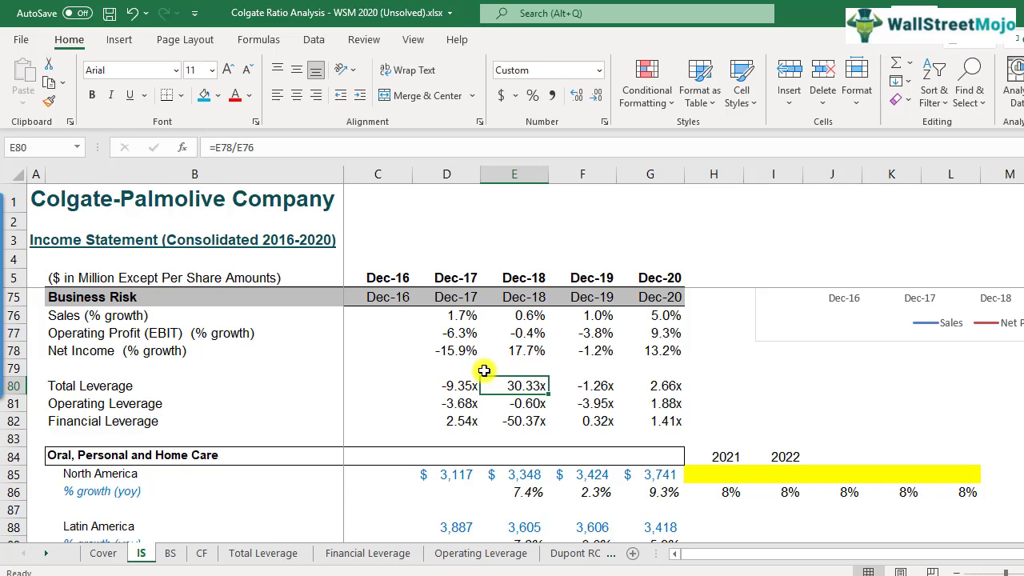
pyautogui.press('Left')
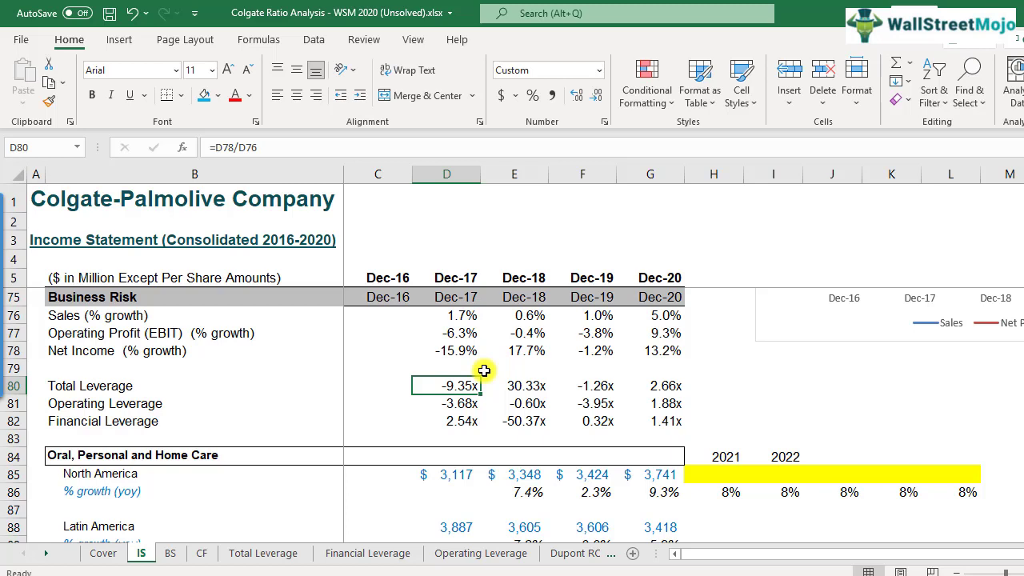
pyautogui.click(116, 390)
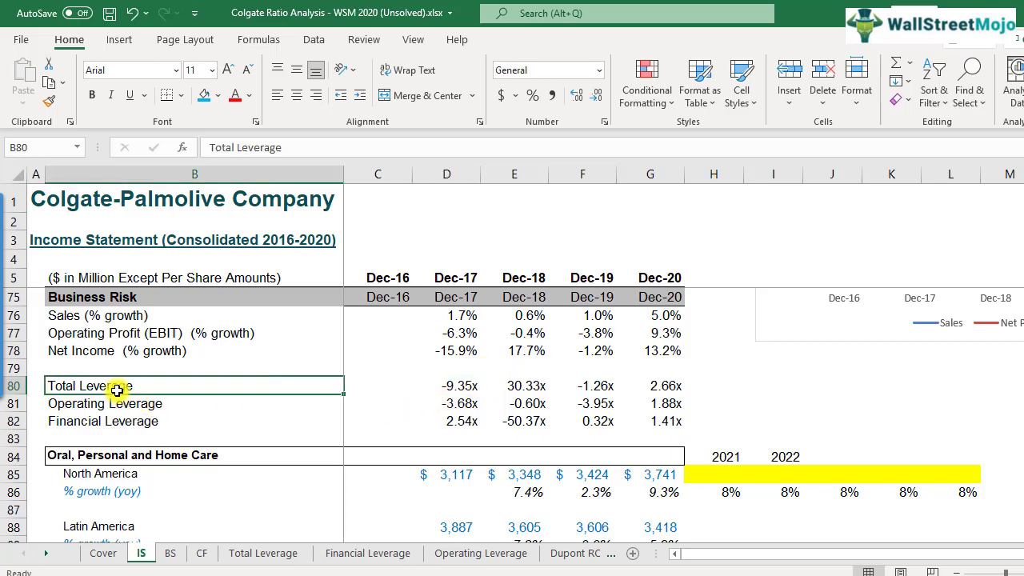
pyautogui.doubleClick(451, 386)
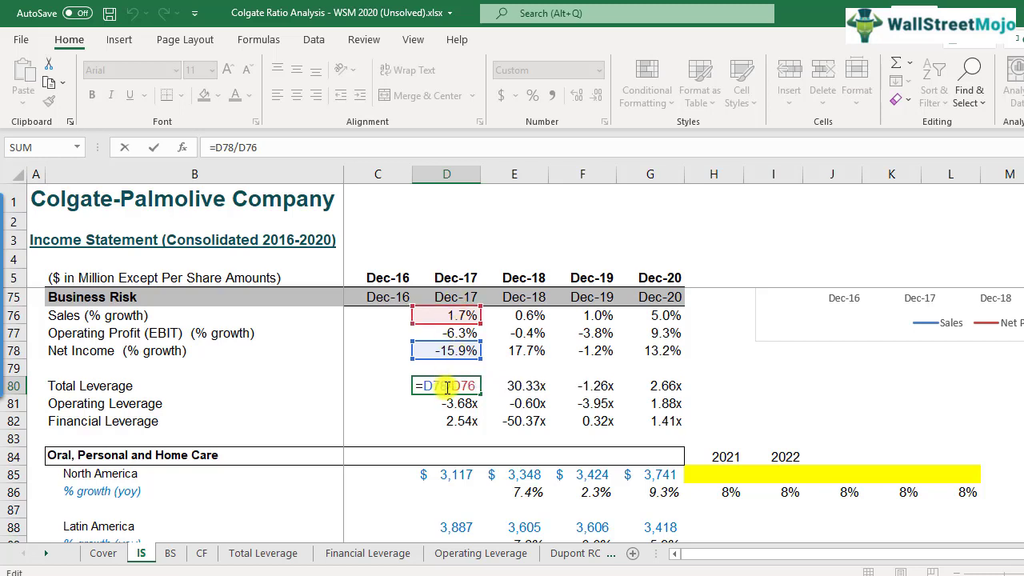
pyautogui.press('Escape')
# Compare the Dec-17 total leverage with the operating leverage and financial leverage rows beneath it
pyautogui.click(460, 415)
pyautogui.click(460, 405)
pyautogui.click(460, 414)
pyautogui.click(462, 404)
pyautogui.click(461, 389)
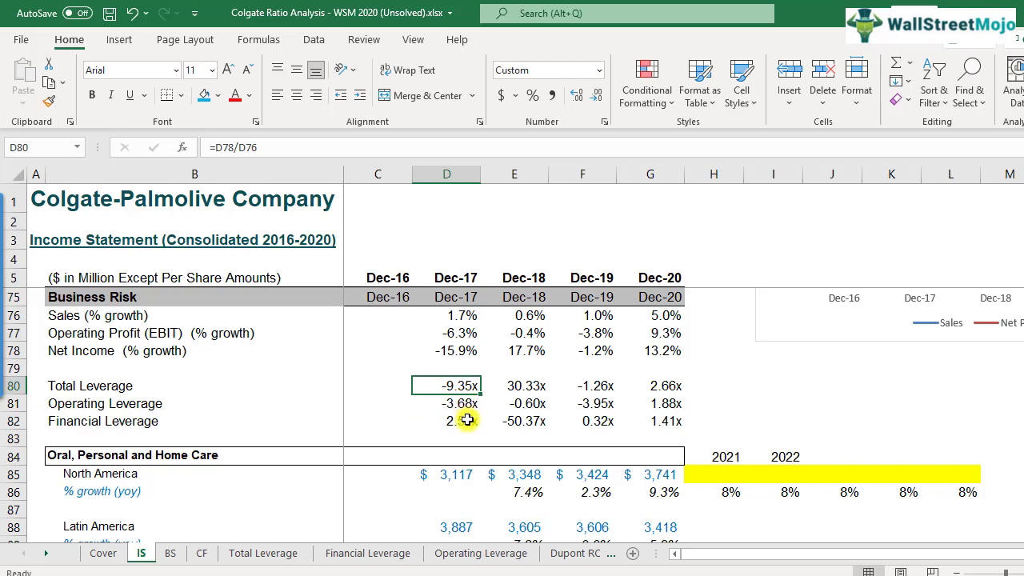
pyautogui.press('Up')
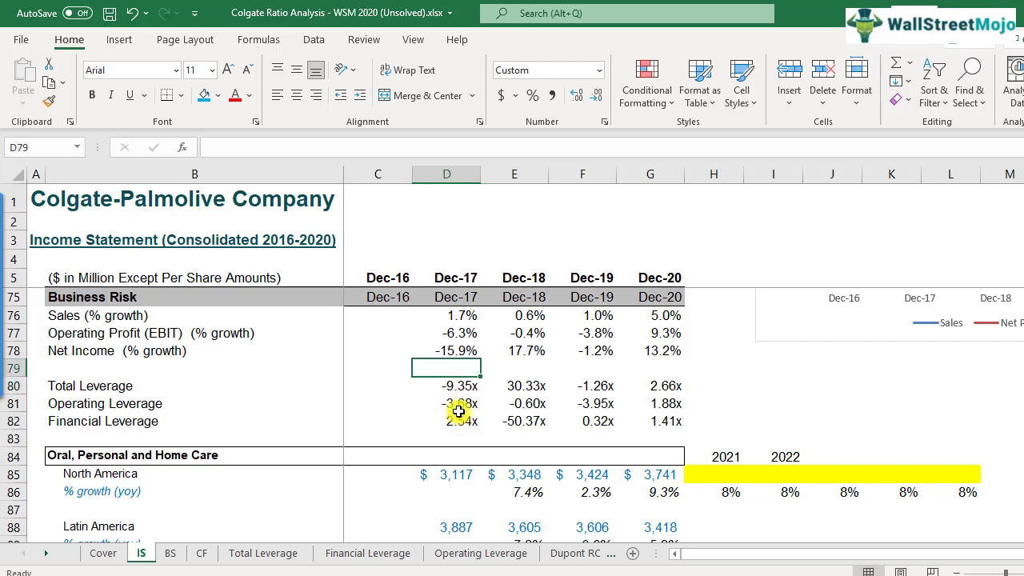
pyautogui.click(200, 404)
pyautogui.click(195, 419)
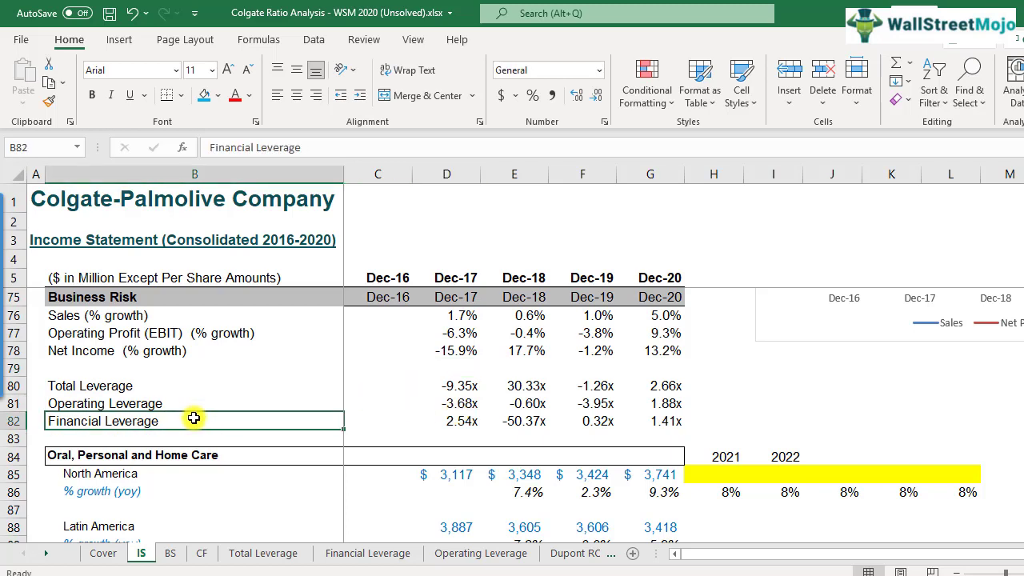
# Enter the check formula =D81*D82 in D79, multiplying Dec-17 operating leverage by financial leverage
pyautogui.click(454, 365)
pyautogui.write('=')
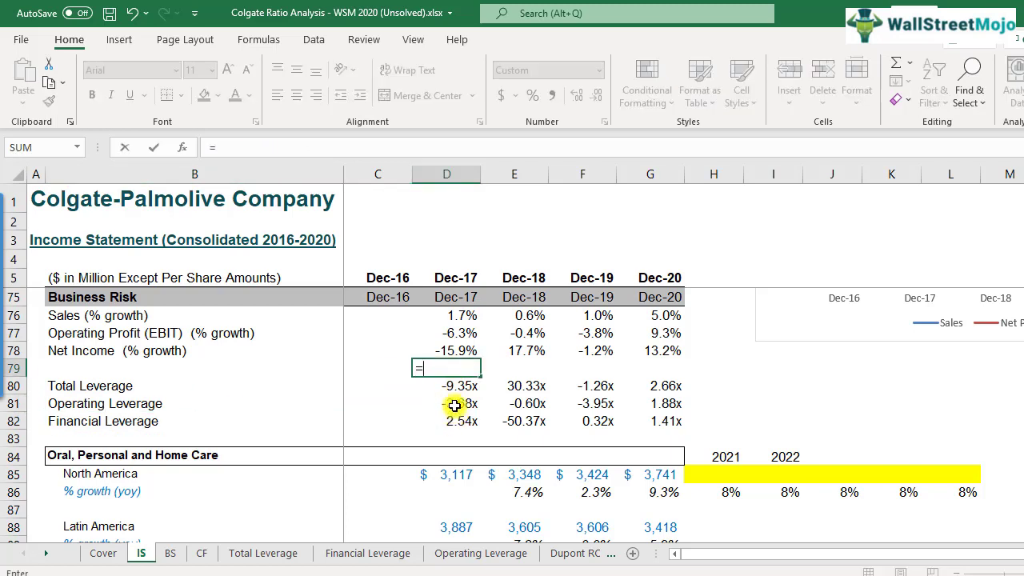
pyautogui.click(454, 404)
pyautogui.write('*')
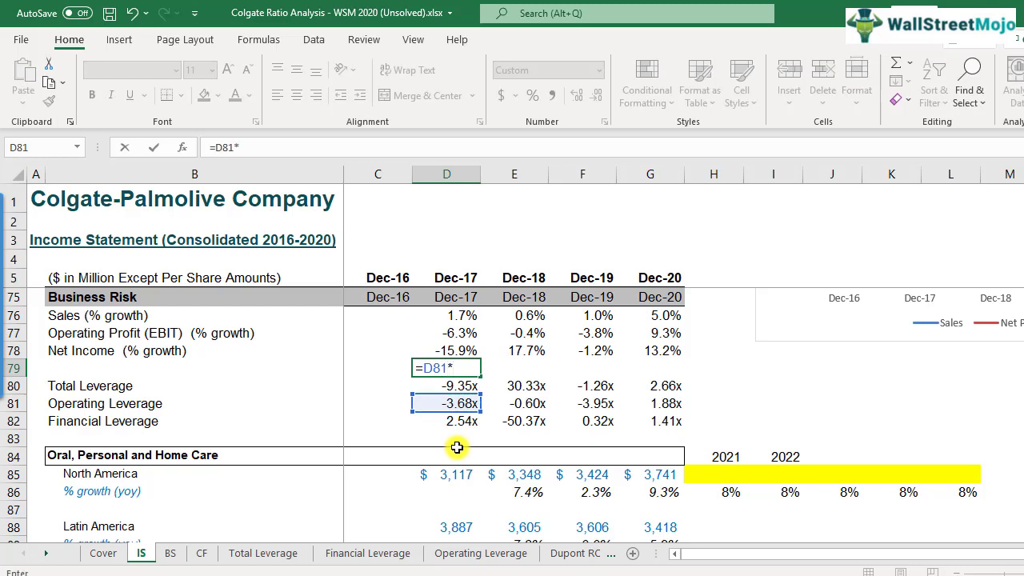
pyautogui.click(457, 424)
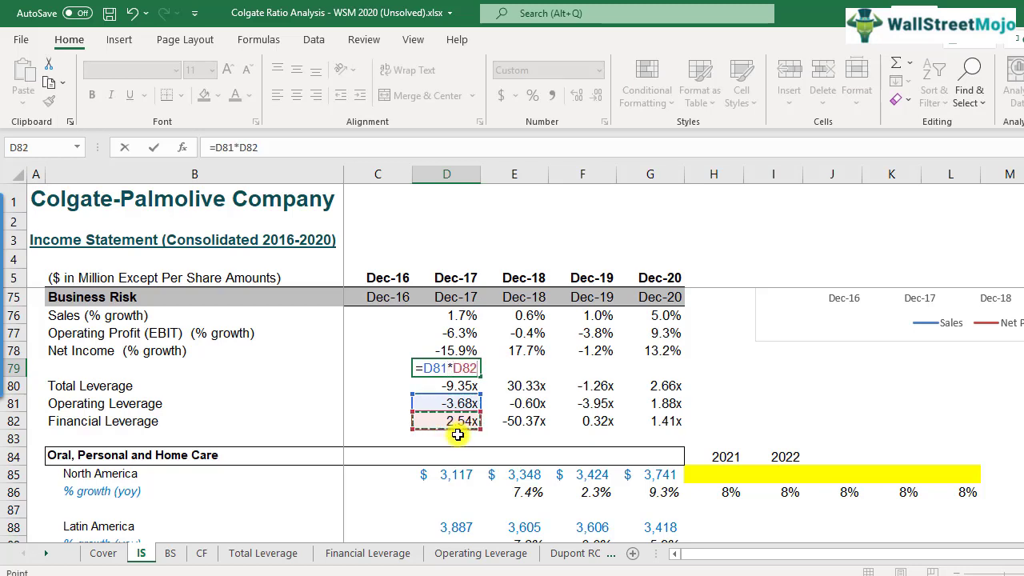
pyautogui.press('Return')
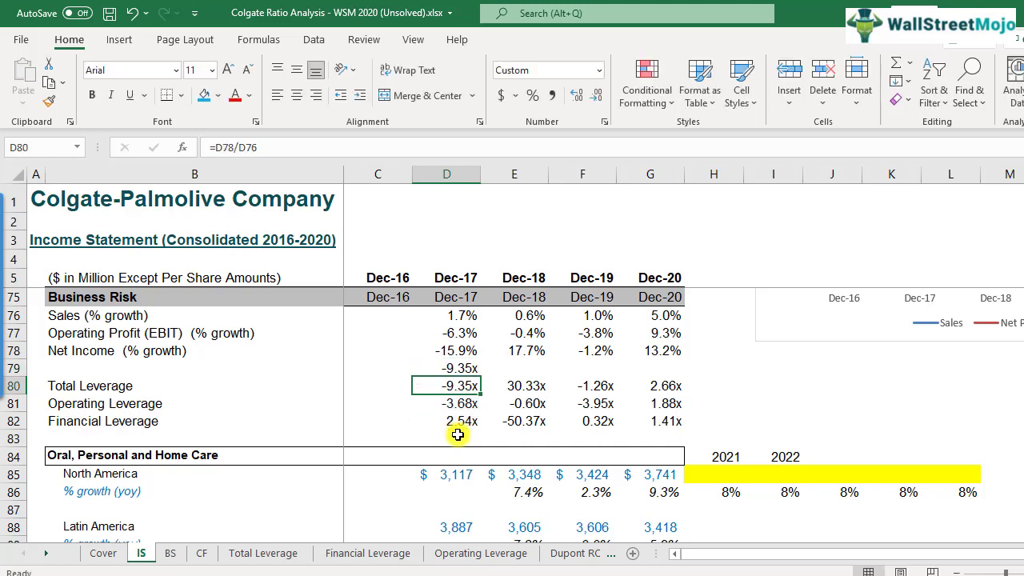
pyautogui.press('Up')
pyautogui.press('F2')
pyautogui.press('Escape')
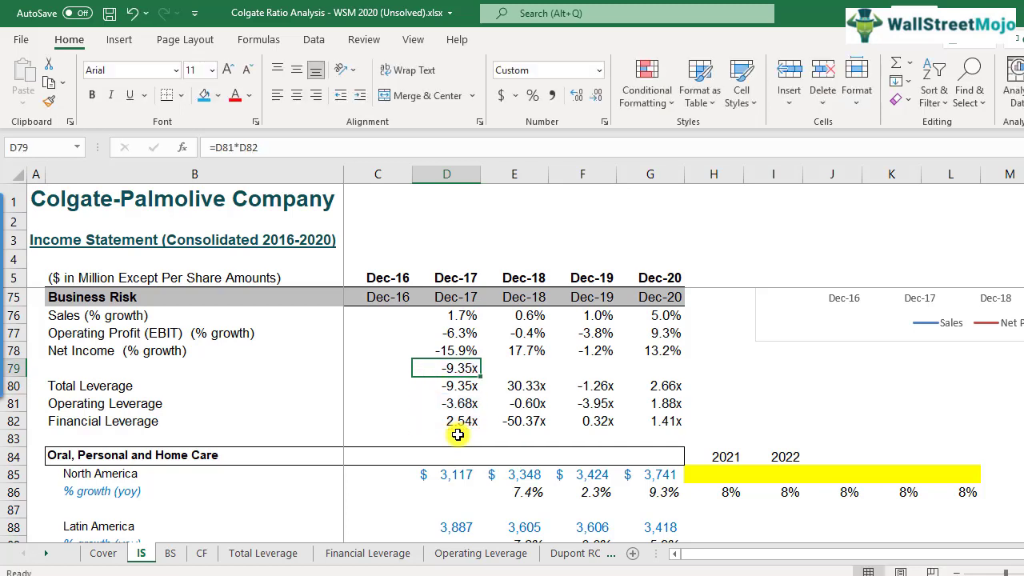
# Copy the check formula from D79 across the remaining years in E79:G79
pyautogui.hotkey('ctrl', 'c')
pyautogui.hotkey('shift', 'Right')
pyautogui.hotkey('shift', 'Right')
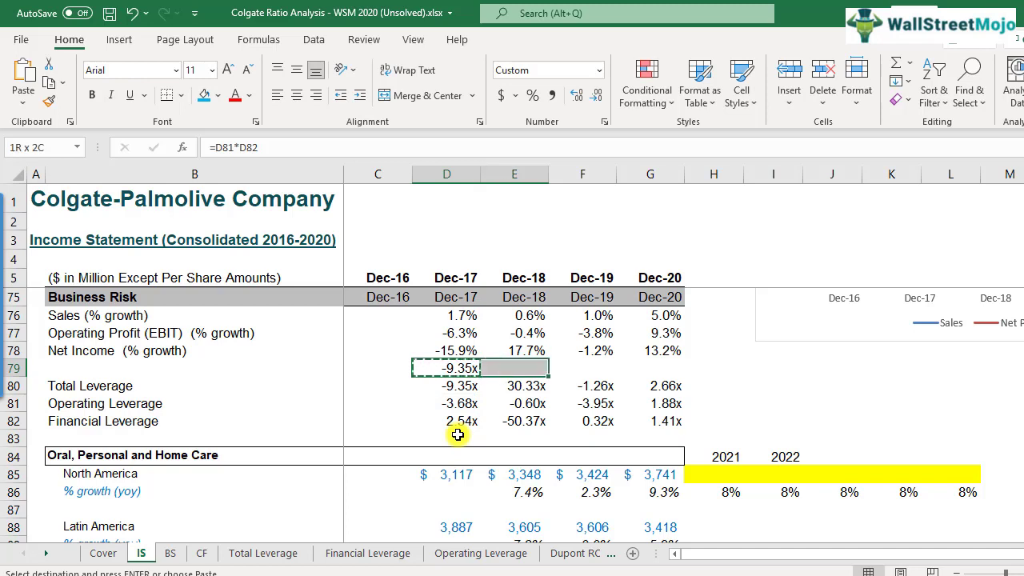
pyautogui.hotkey('shift', 'Right')
pyautogui.hotkey('ctrl', 'v')
pyautogui.press('Down')
pyautogui.press('Up')
# Highlight the check row D79:G79 with a yellow fill
pyautogui.hotkey('shift', 'Right')
pyautogui.hotkey('shift', 'Right')
pyautogui.hotkey('shift', 'Right')
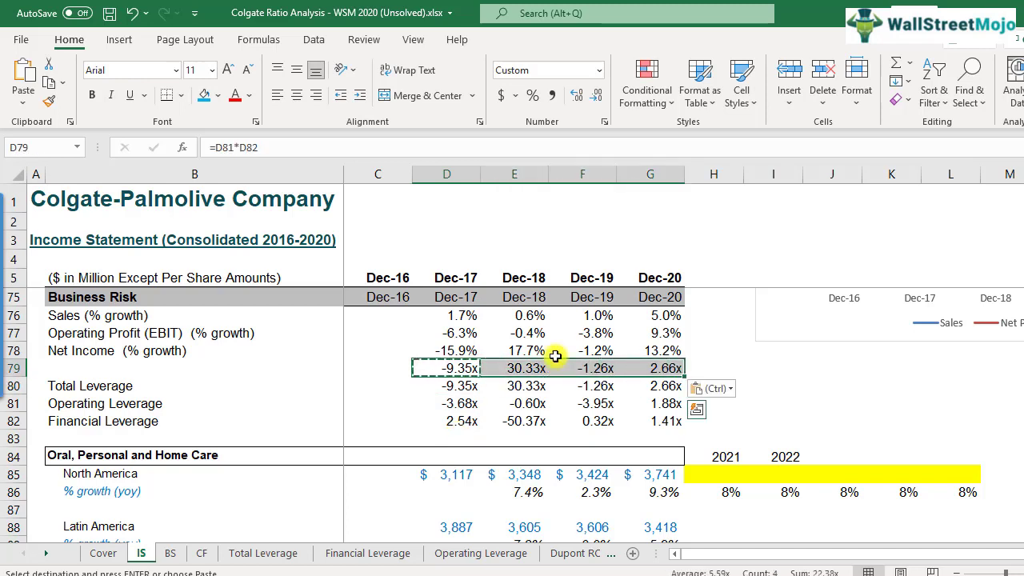
pyautogui.click(217, 95)
pyautogui.click(234, 237)
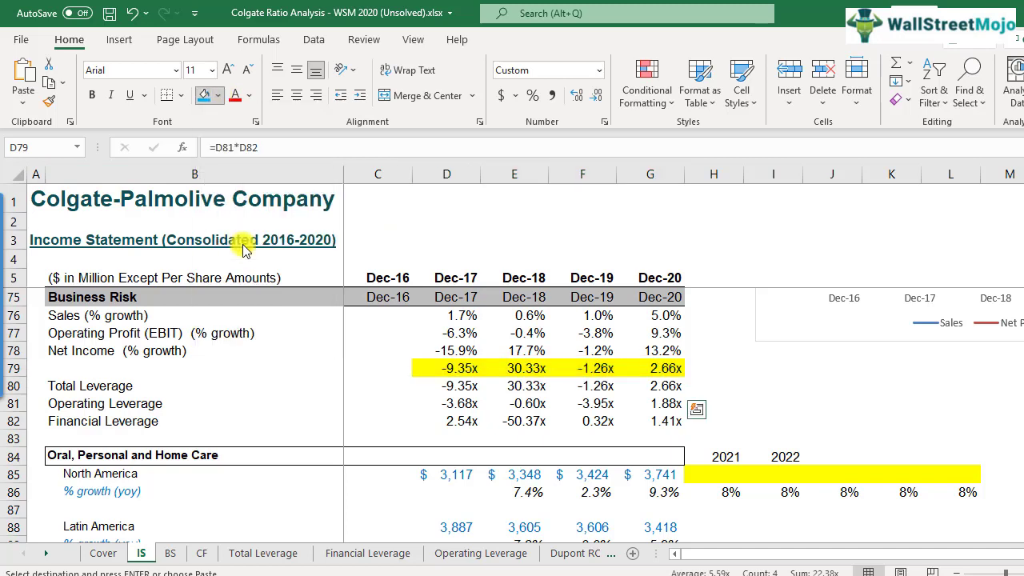
pyautogui.click(454, 401)
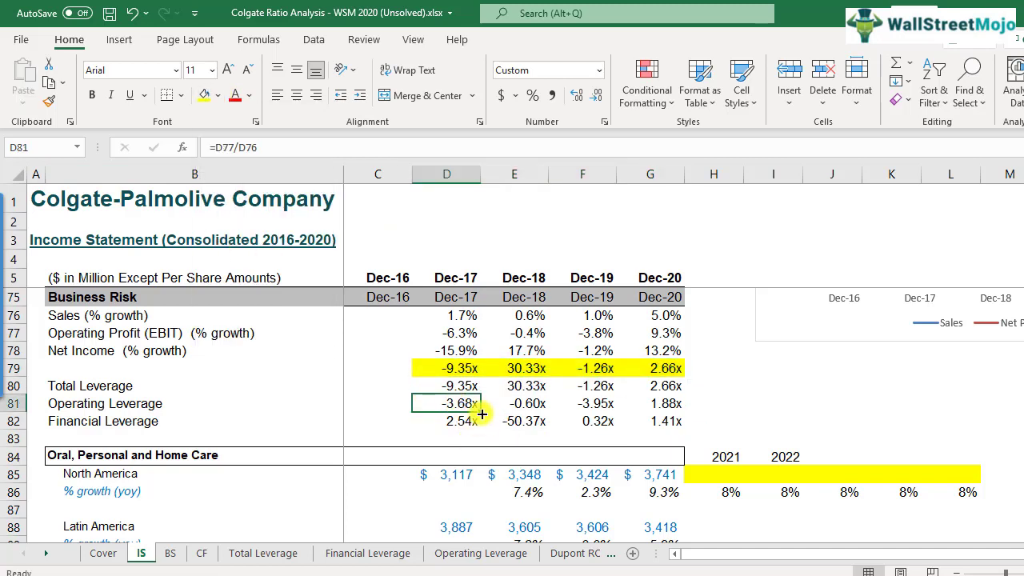